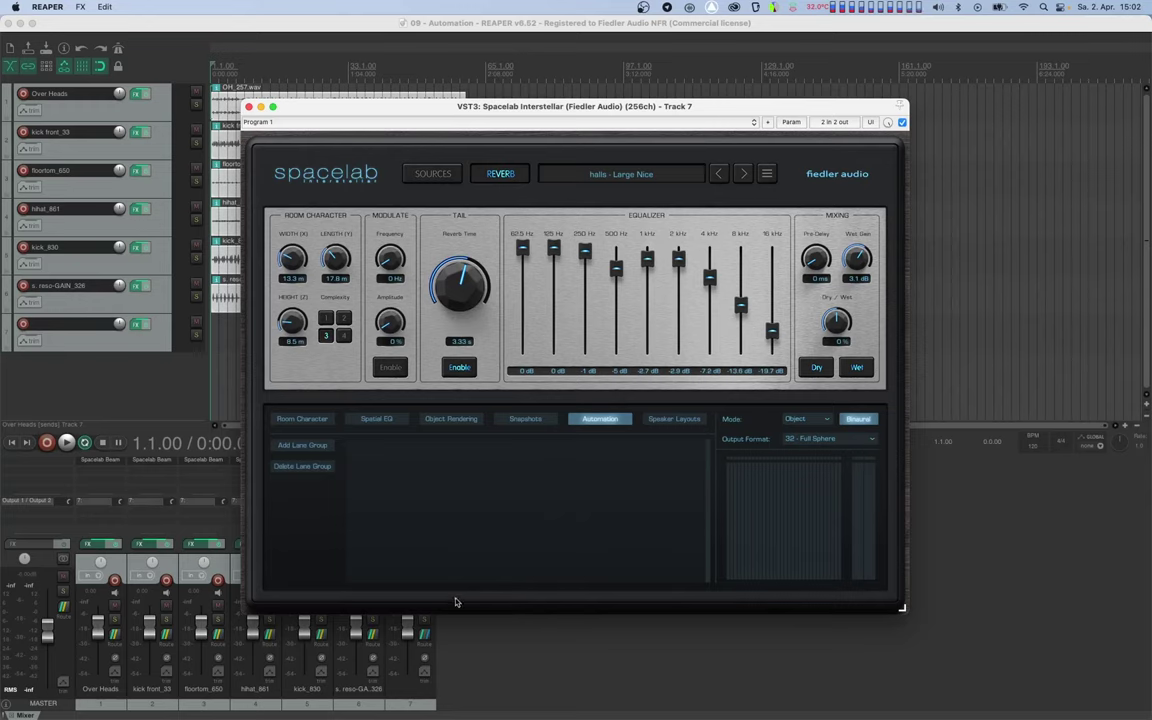
Set the automation mode of track 7 to Latch
left_click(31, 341)
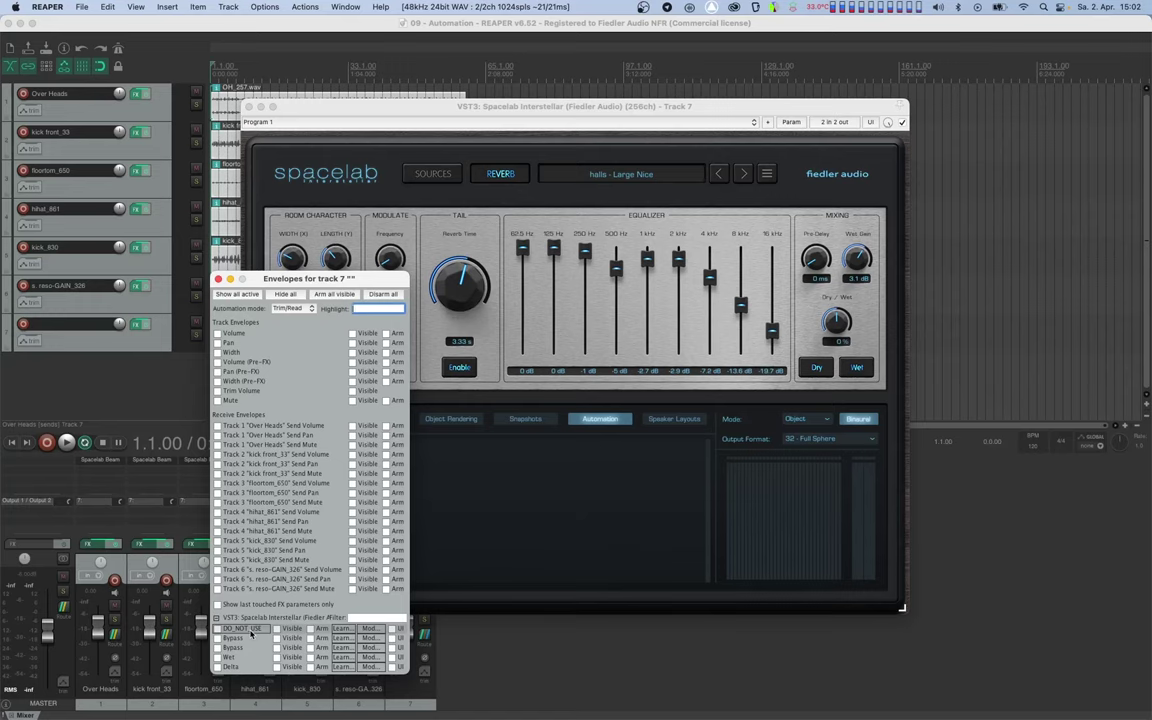
left_click(291, 308)
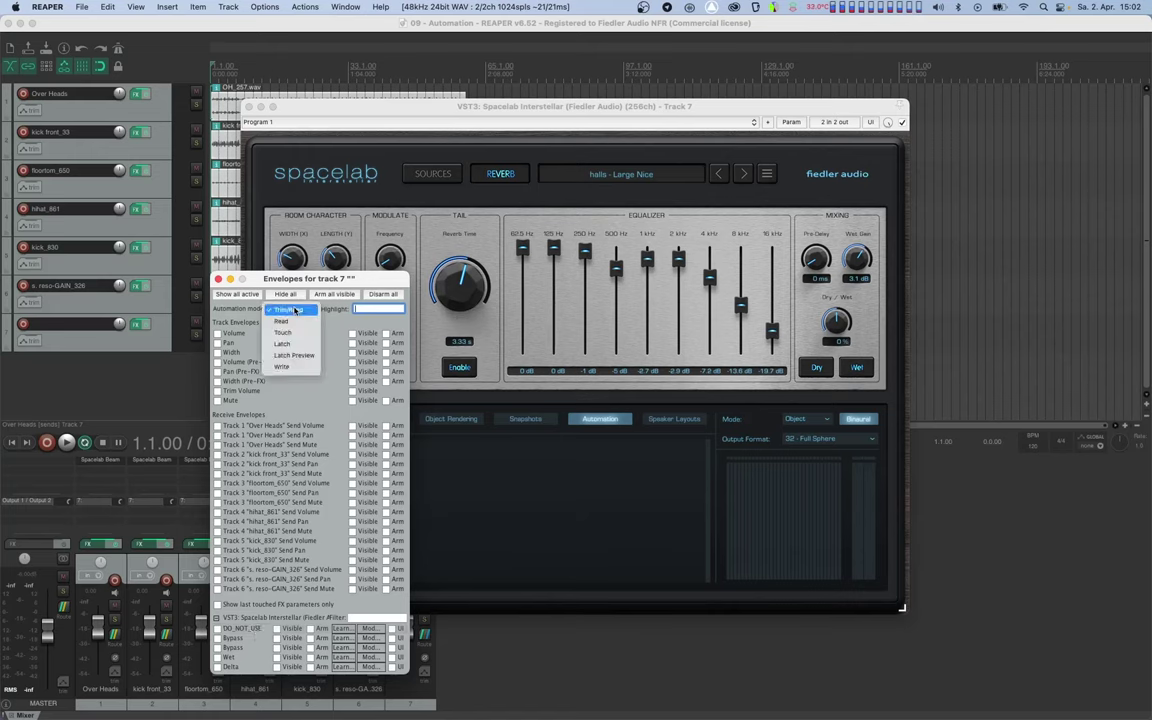
left_click(293, 319)
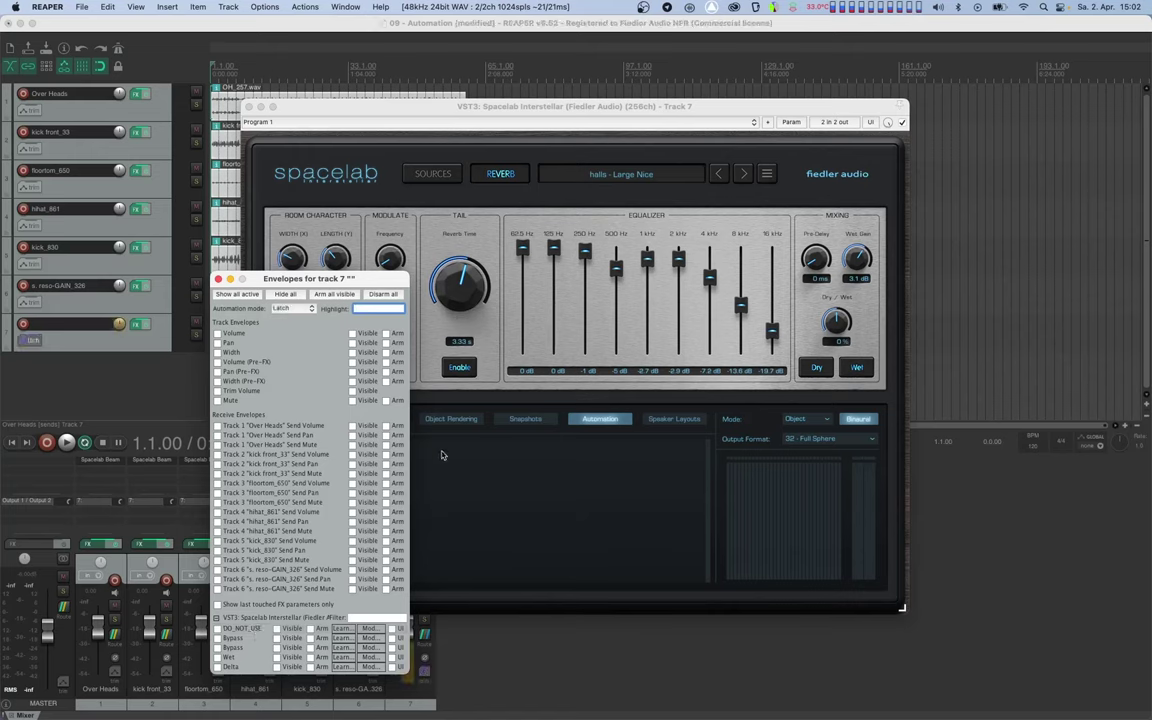
Set the overall Reverb Time to 3.66 s and remove track 7's DO_NOT_USE envelope lane
left_click(456, 475)
left_click_drag(460, 303, 418, 247)
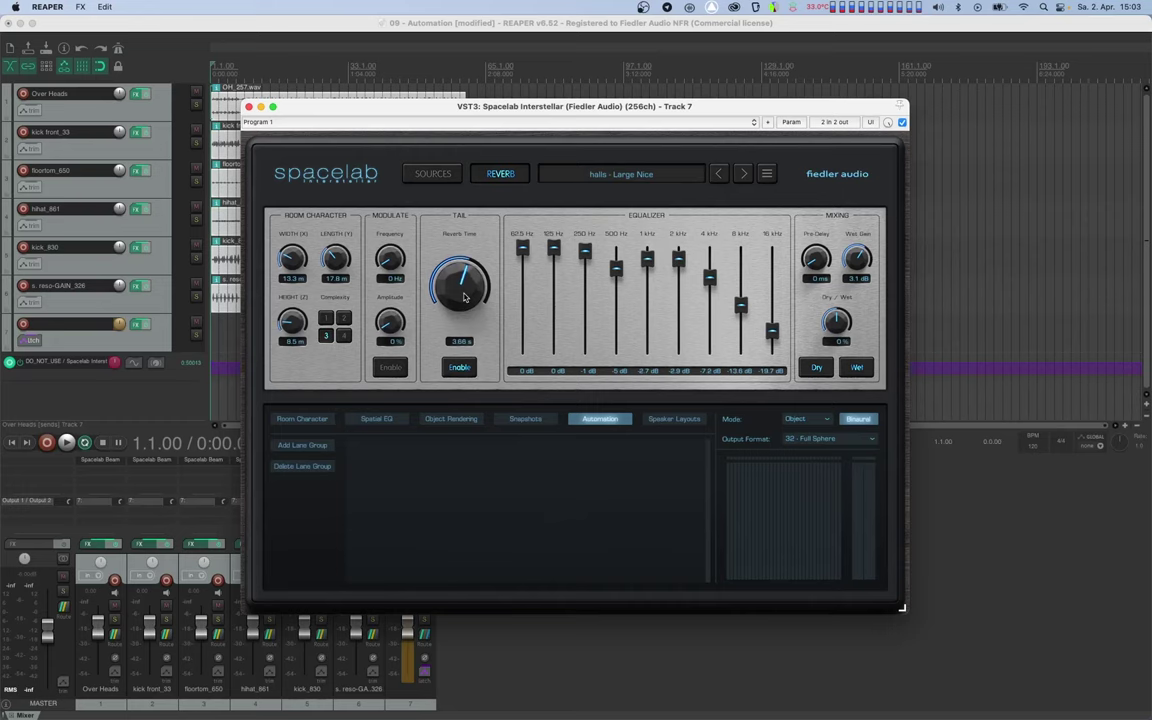
left_click(22, 364)
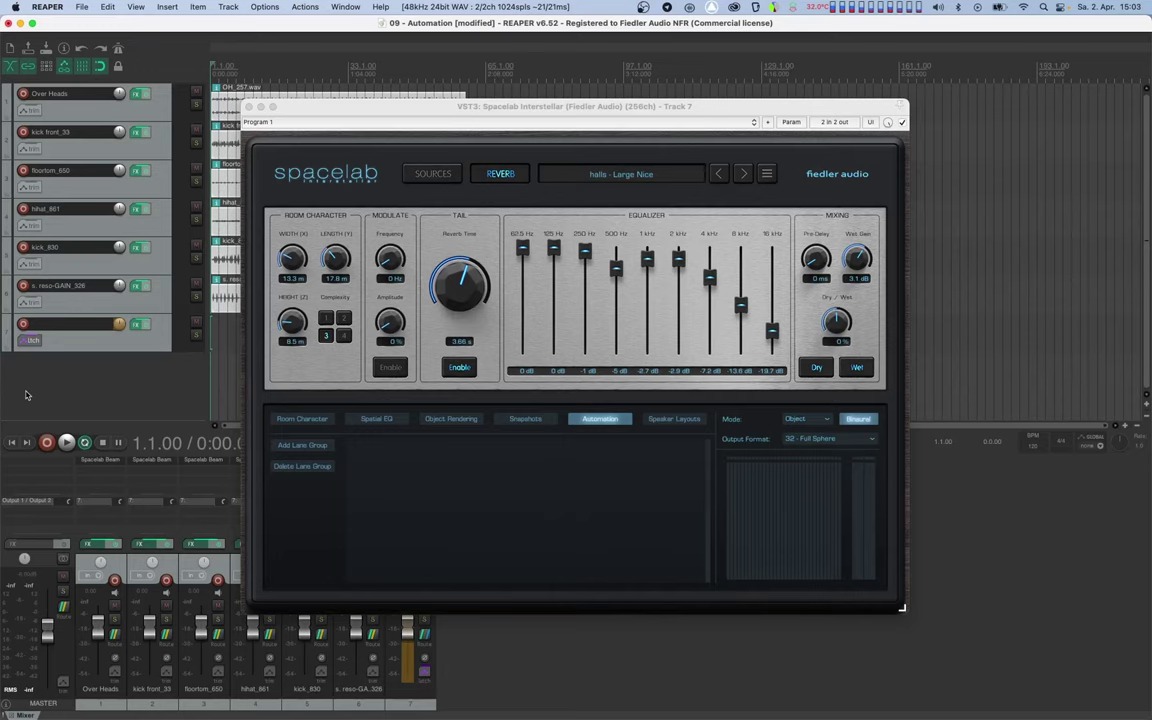
Add the spectral Reverb Time bands from the room character settings to the automated parameters and check their lane group
left_click(280, 420)
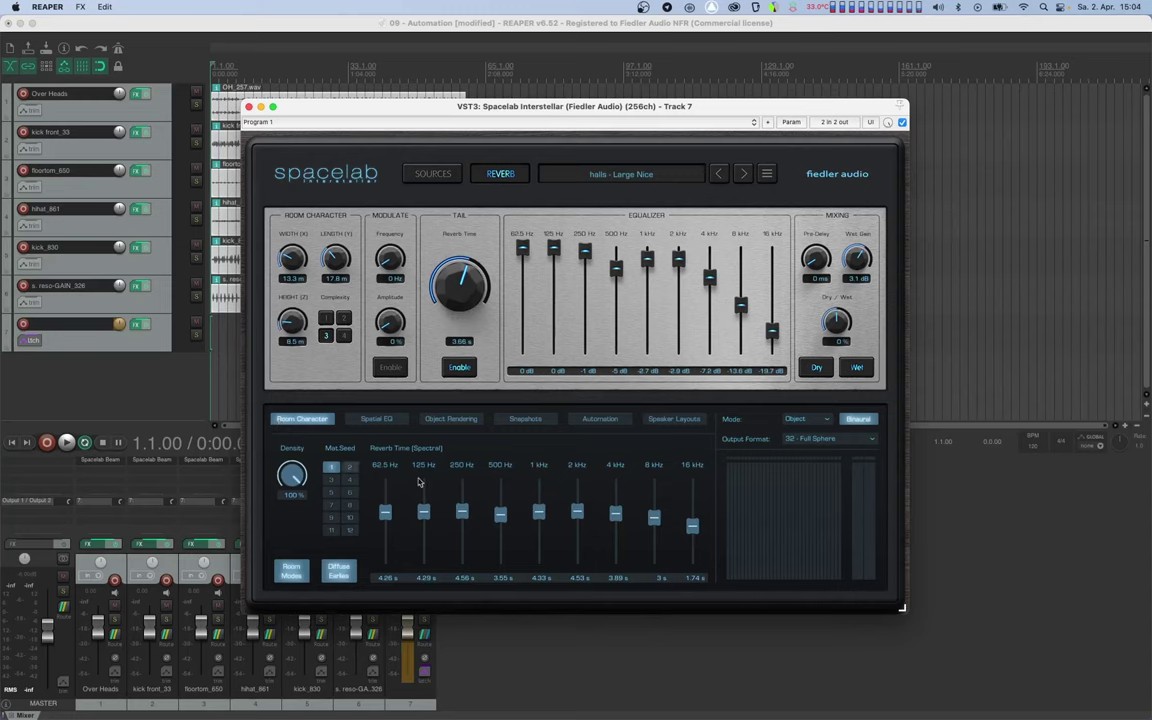
left_click(462, 508)
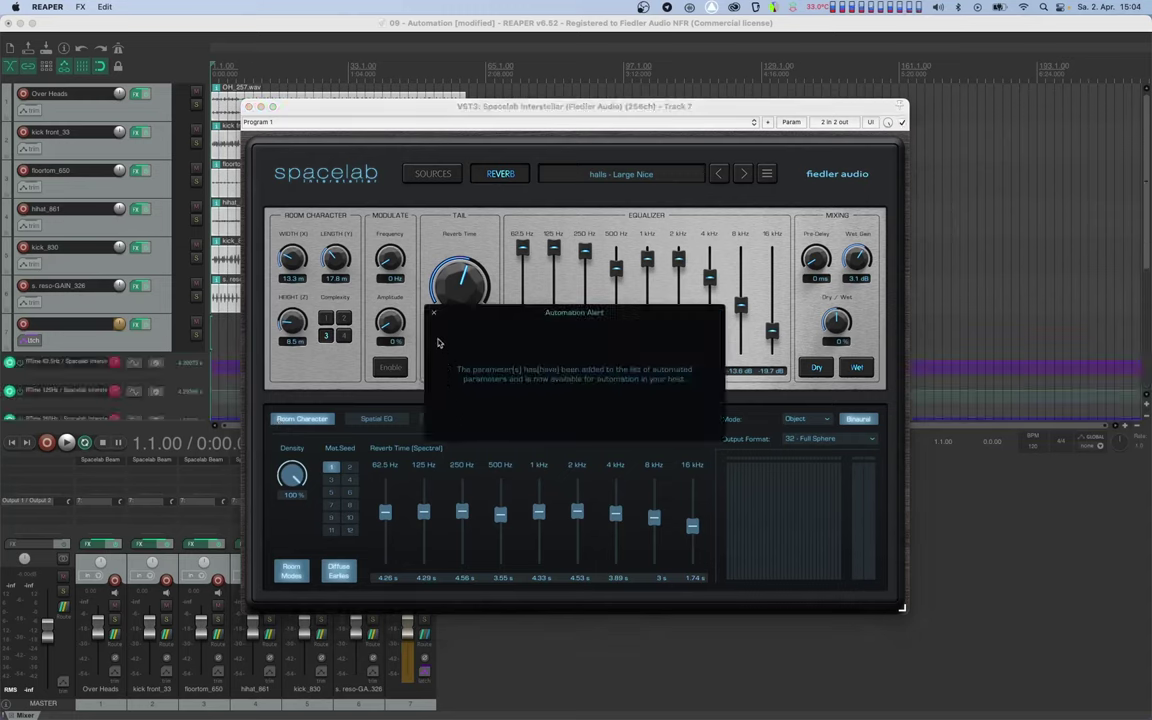
left_click(448, 338)
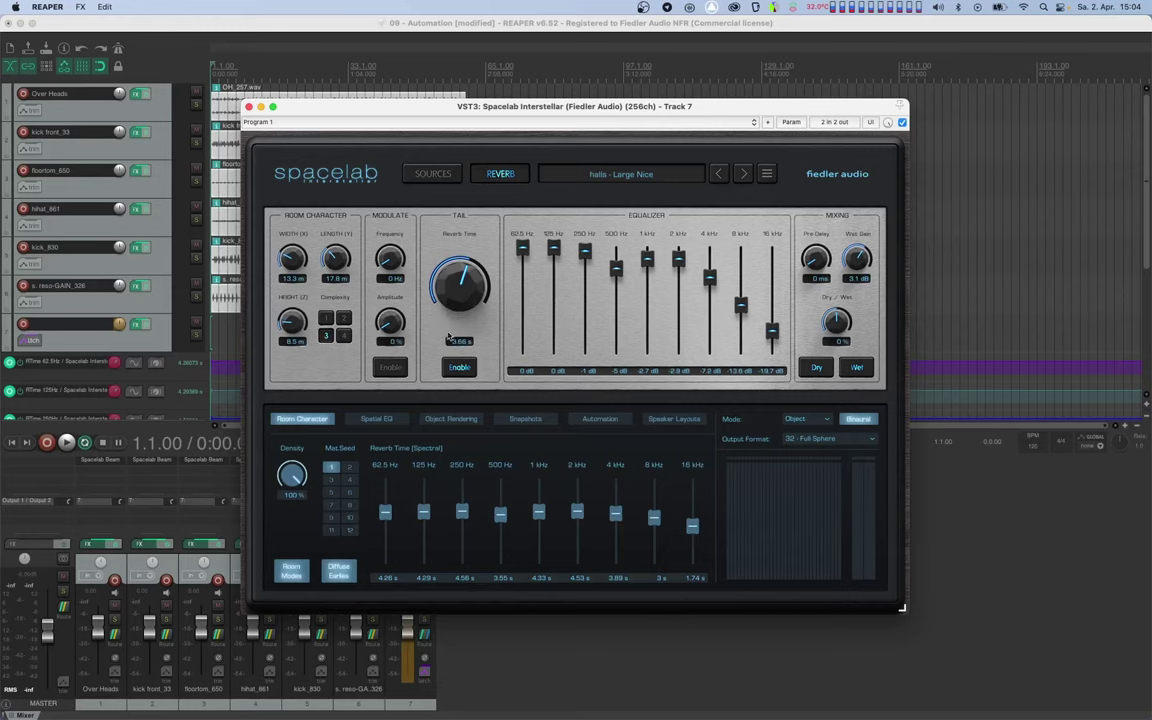
left_click(582, 418)
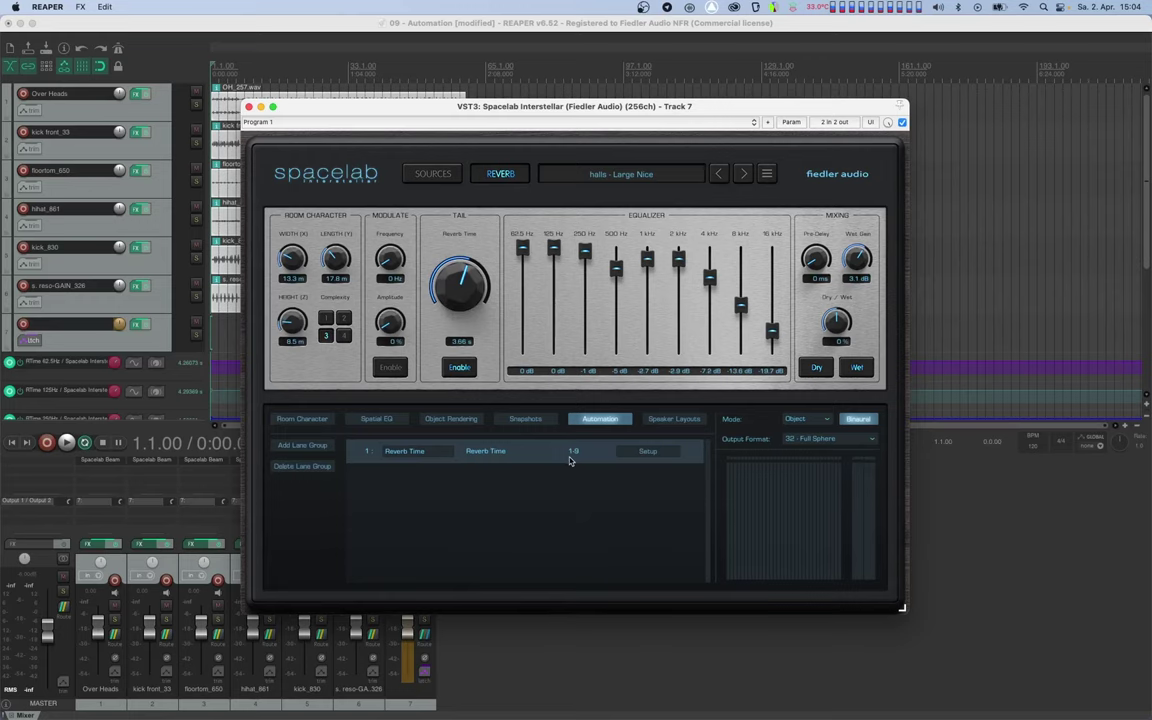
left_click(375, 419)
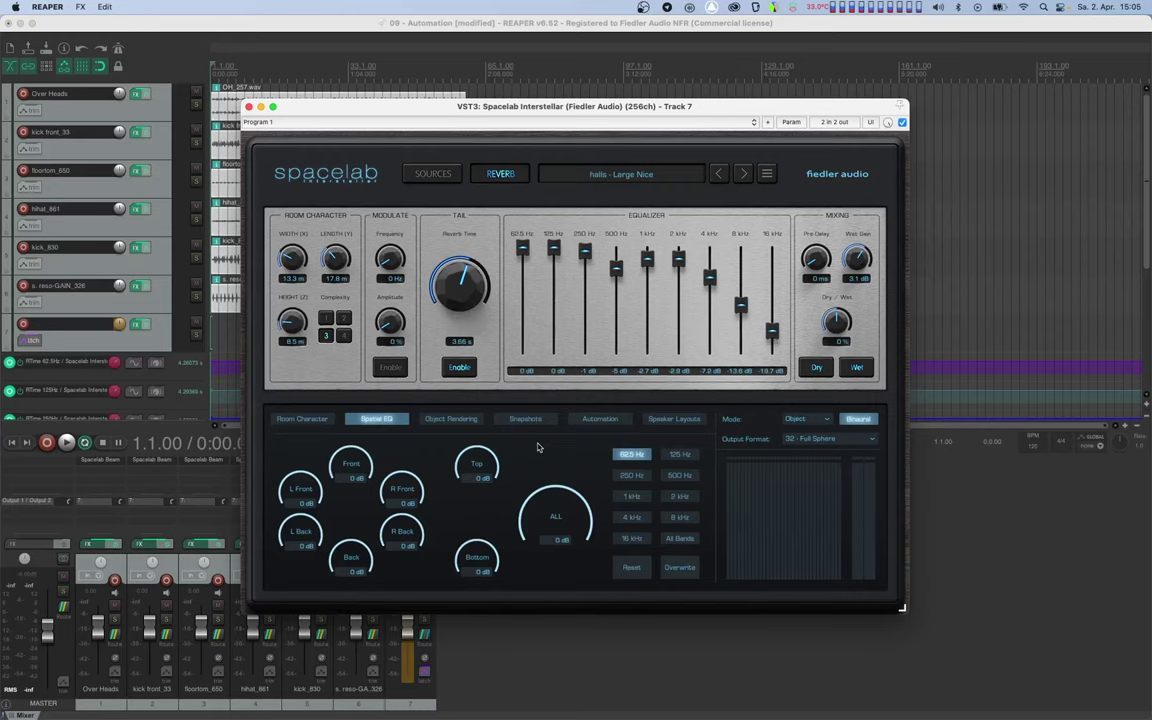
Make the X, Y, Z position of the Over Heads source available for automation
left_click(448, 176)
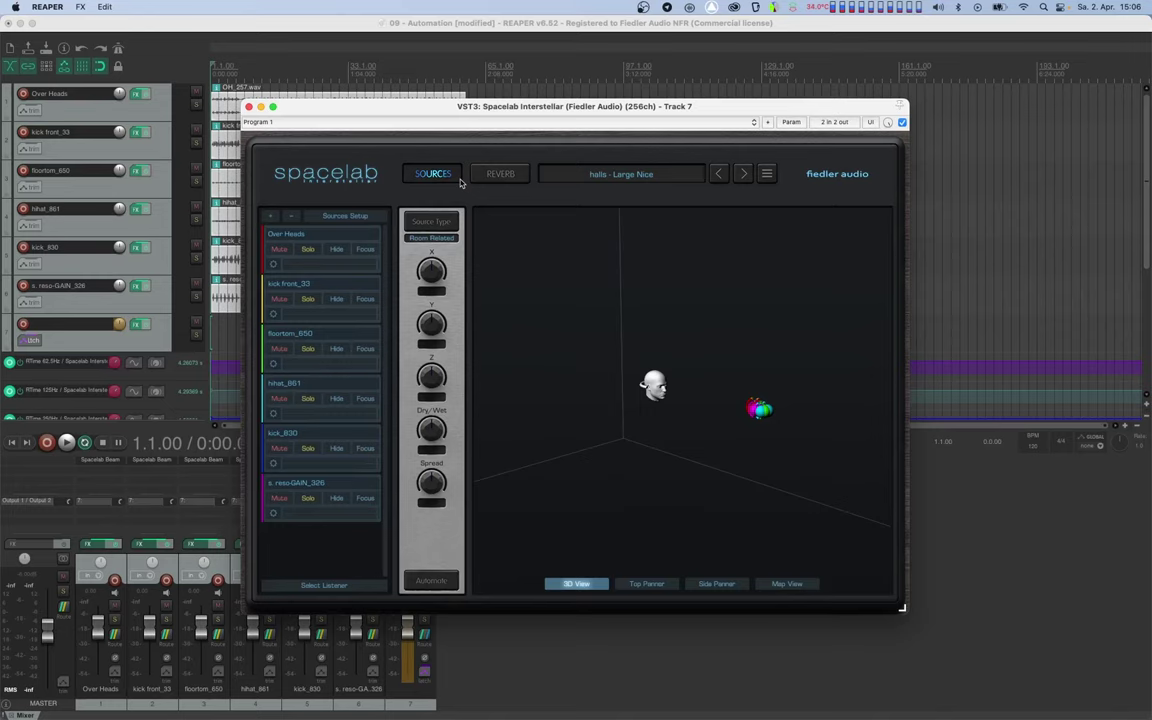
left_click(349, 272)
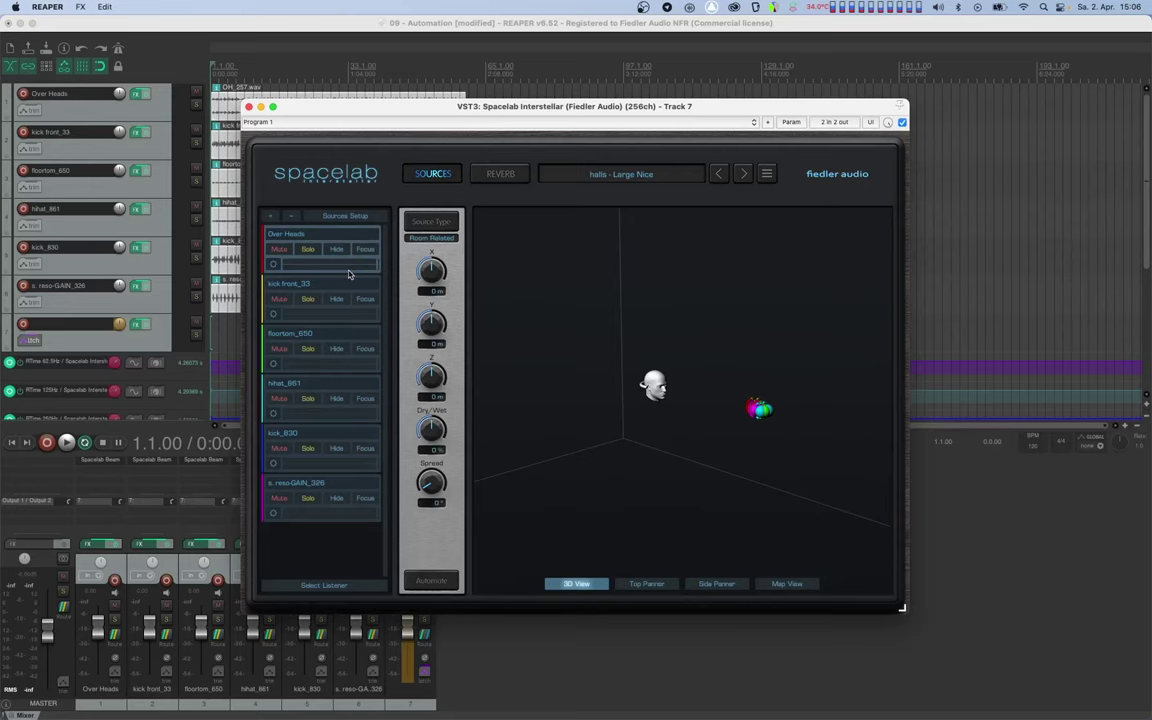
left_click(437, 321)
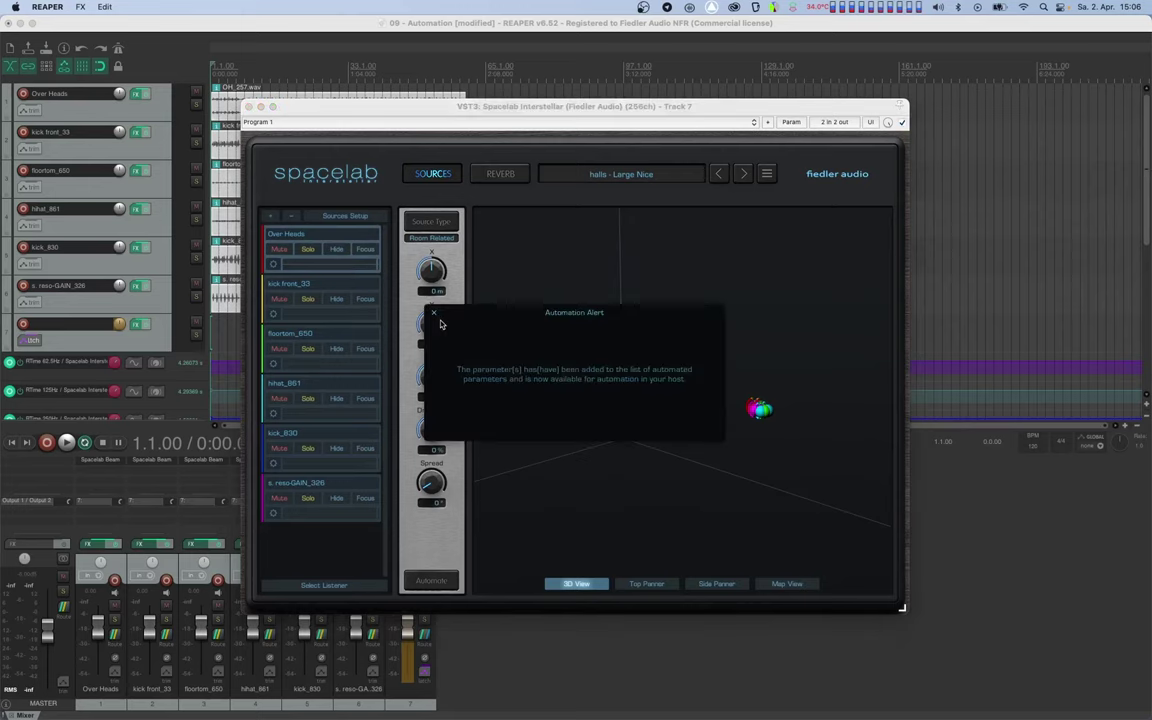
left_click(434, 313)
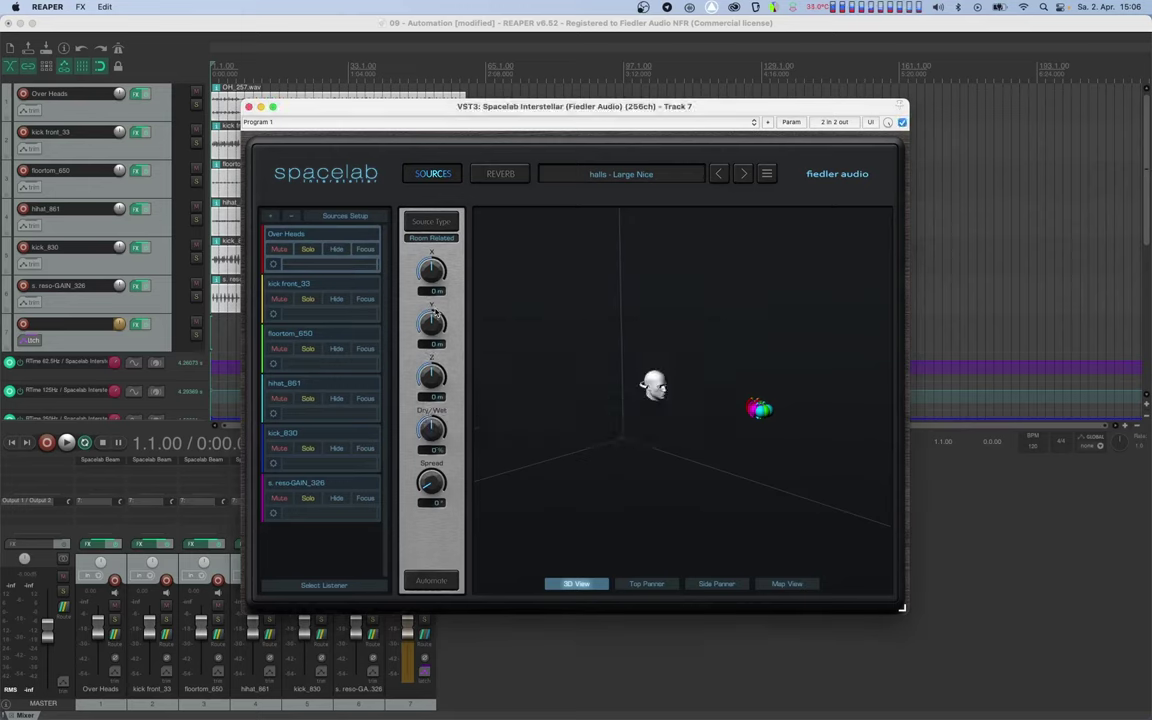
Make the azimuth, elevation and distance of the kick front_33 and kick_830 sources jointly available for automation
left_click(274, 315)
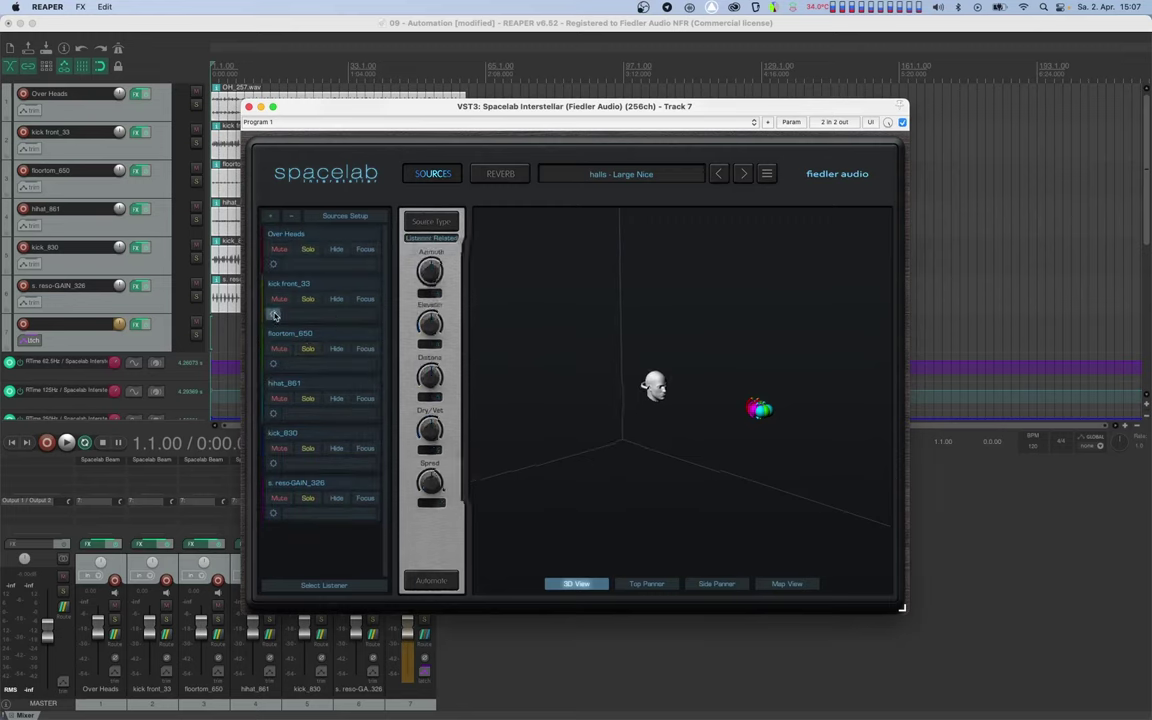
left_click(531, 410)
left_click(380, 218)
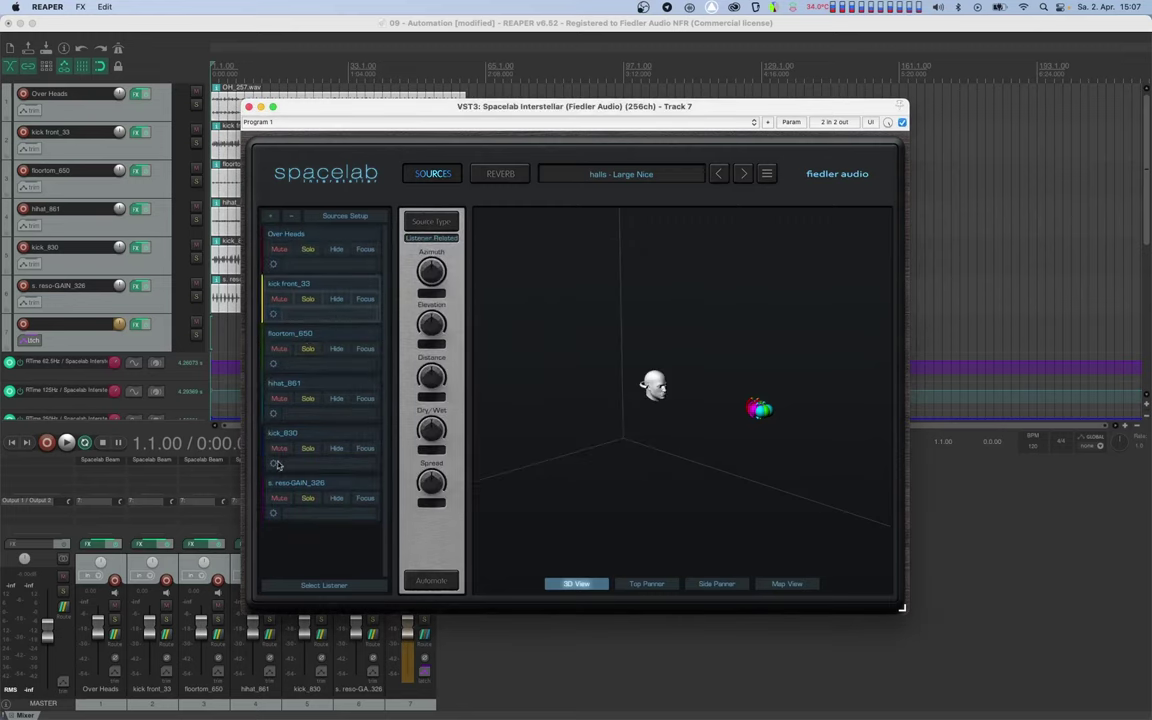
left_click(274, 464)
left_click(548, 448)
left_click(555, 476)
left_click(420, 243)
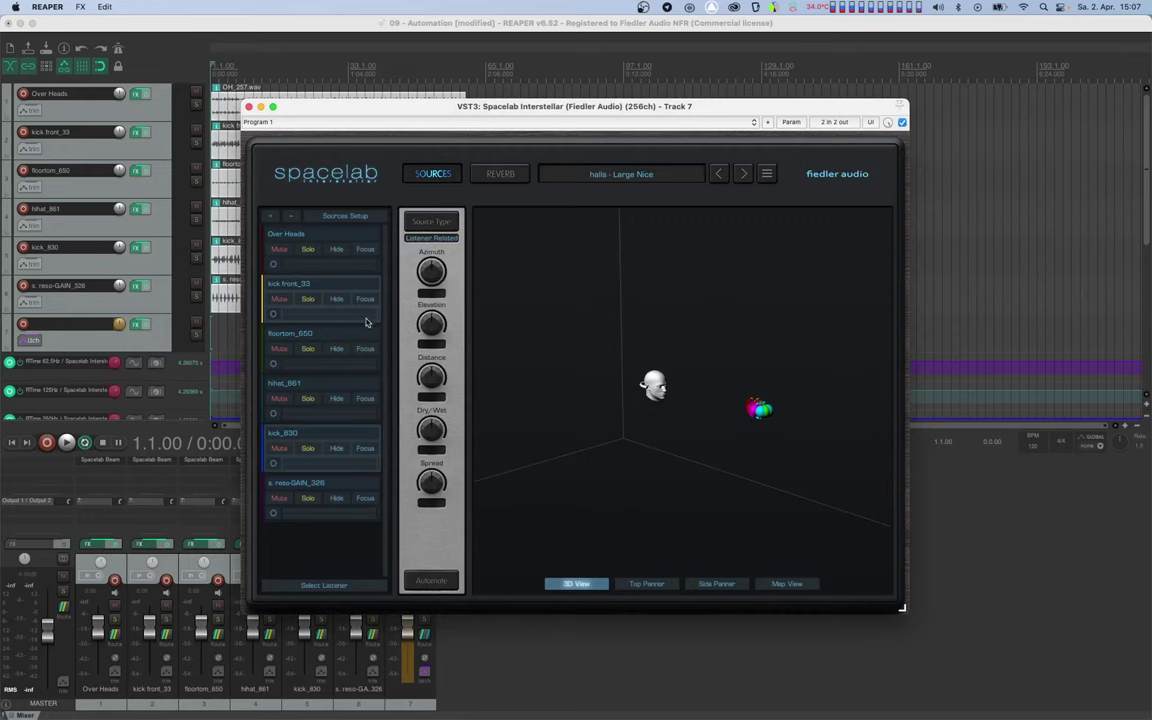
left_click(436, 270)
left_click(434, 313)
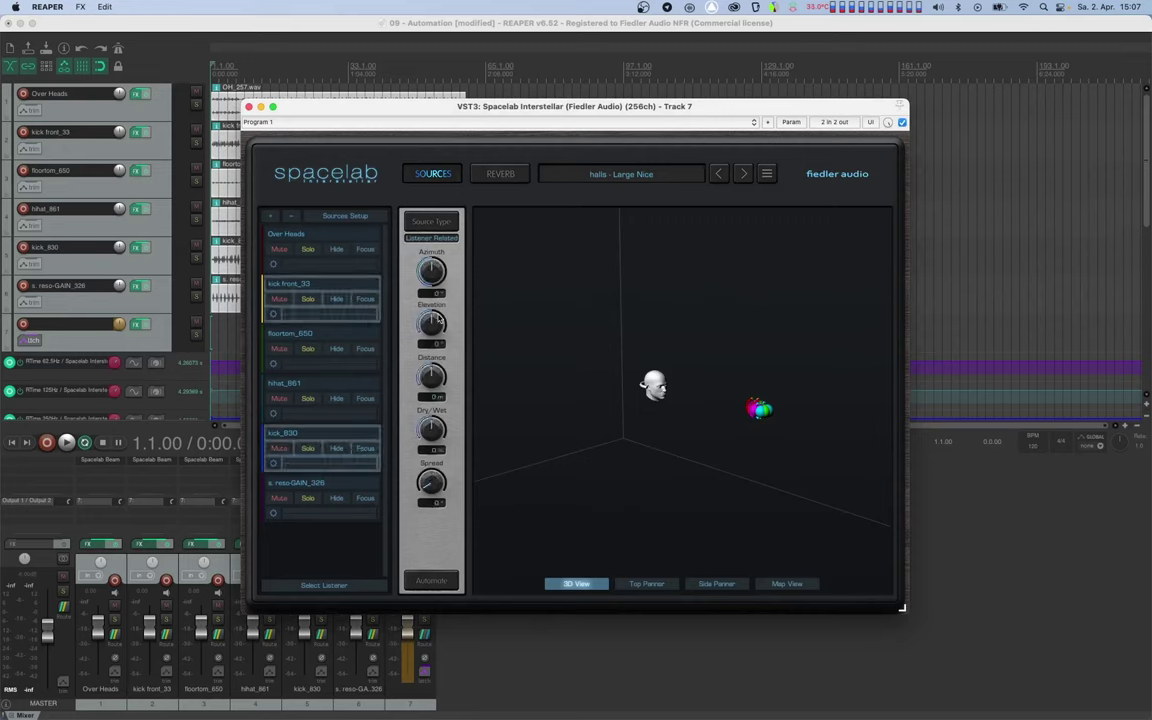
Rename automation lane group 2 as OHeads and lane group 3 as Kick
left_click(498, 174)
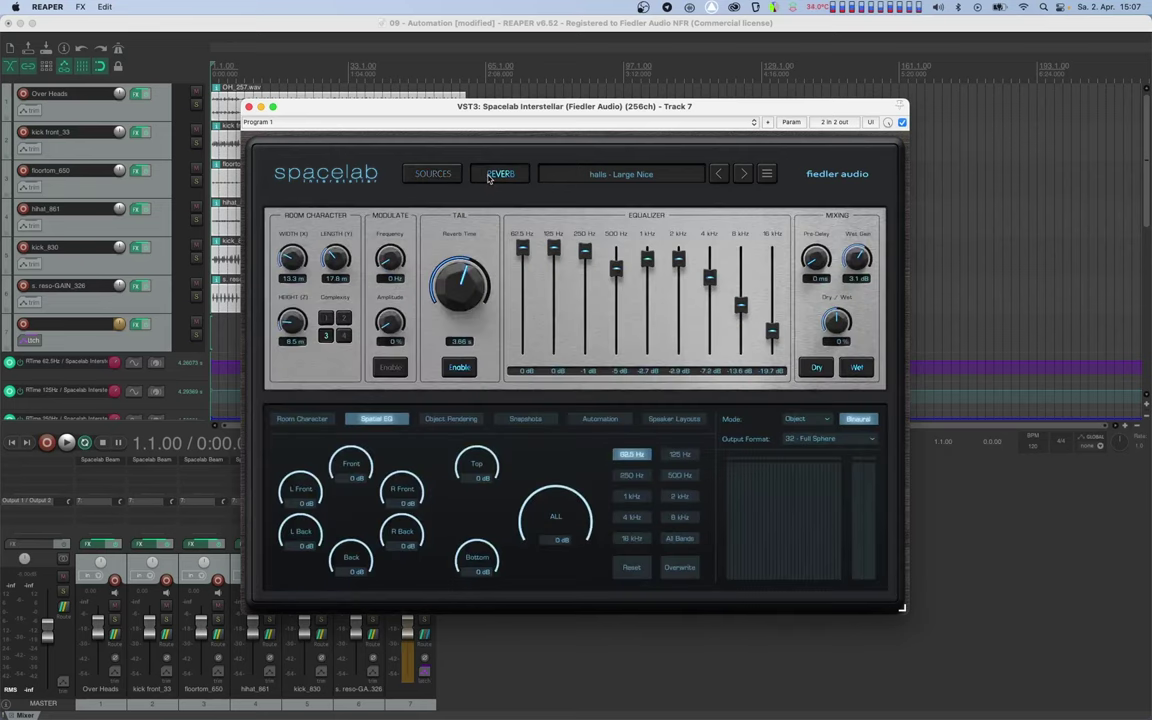
left_click(588, 419)
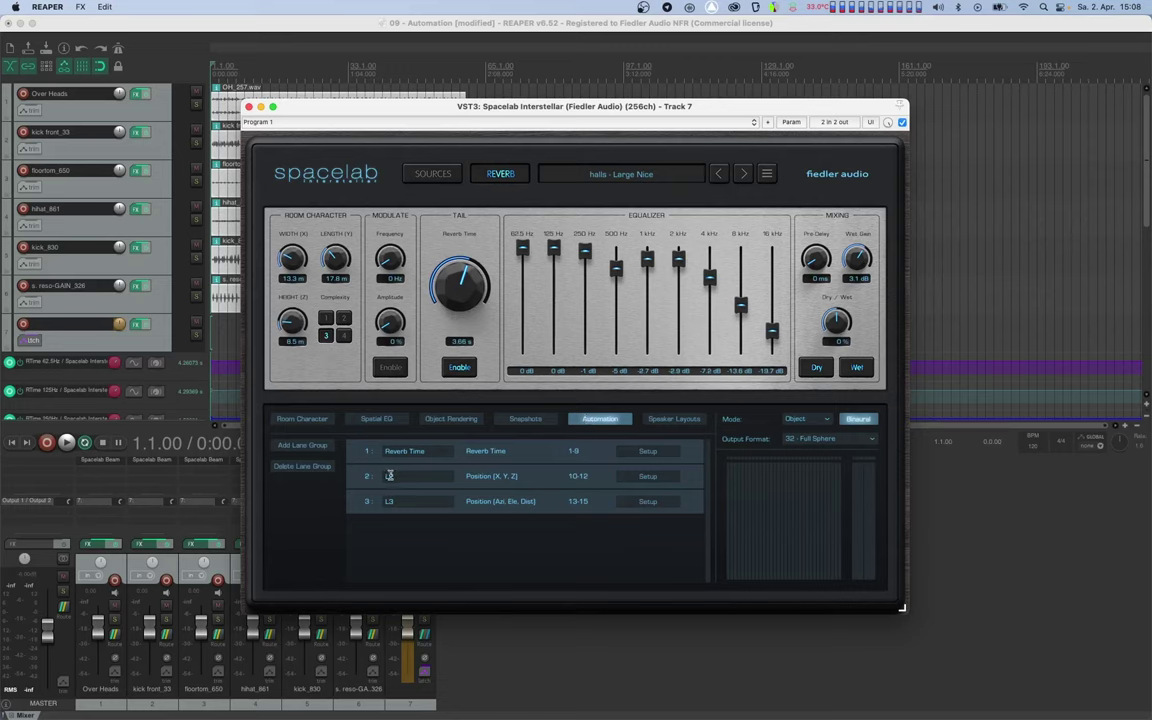
type("L")
type("Heads")
left_click(452, 501)
key("BackSpace")
type("Kick")
Add a fourth lane group containing the Source Mute parameters of kick front_33 and kick_830
left_click(302, 445)
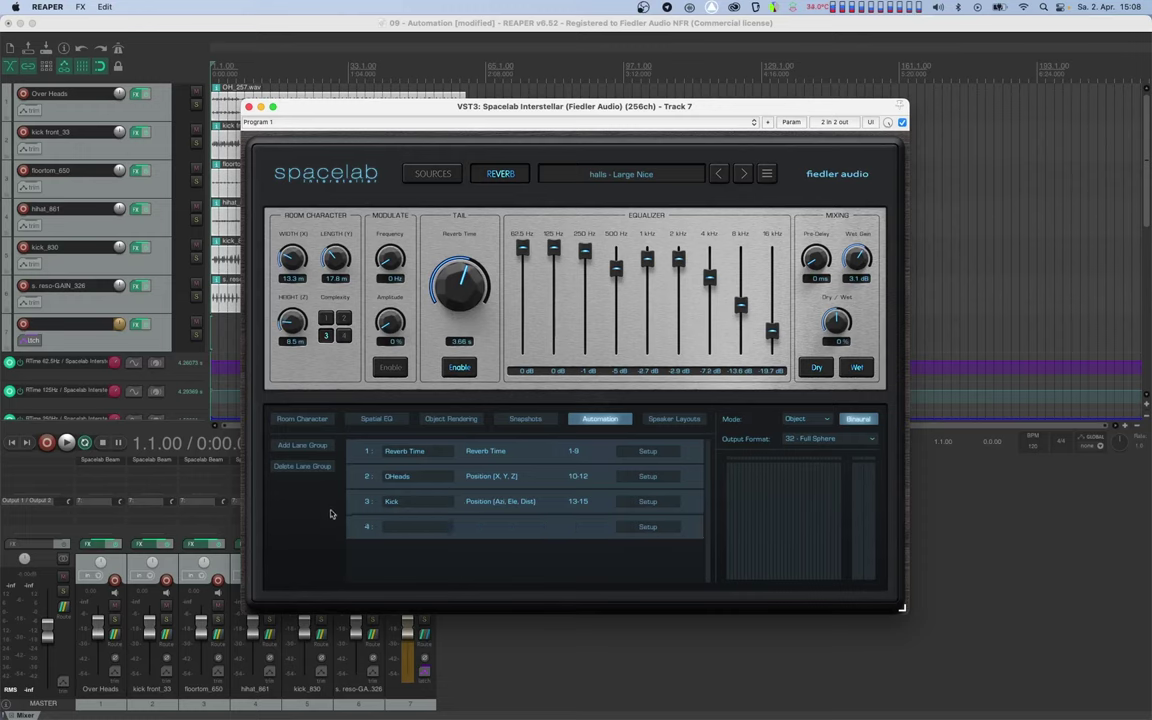
left_click(630, 528)
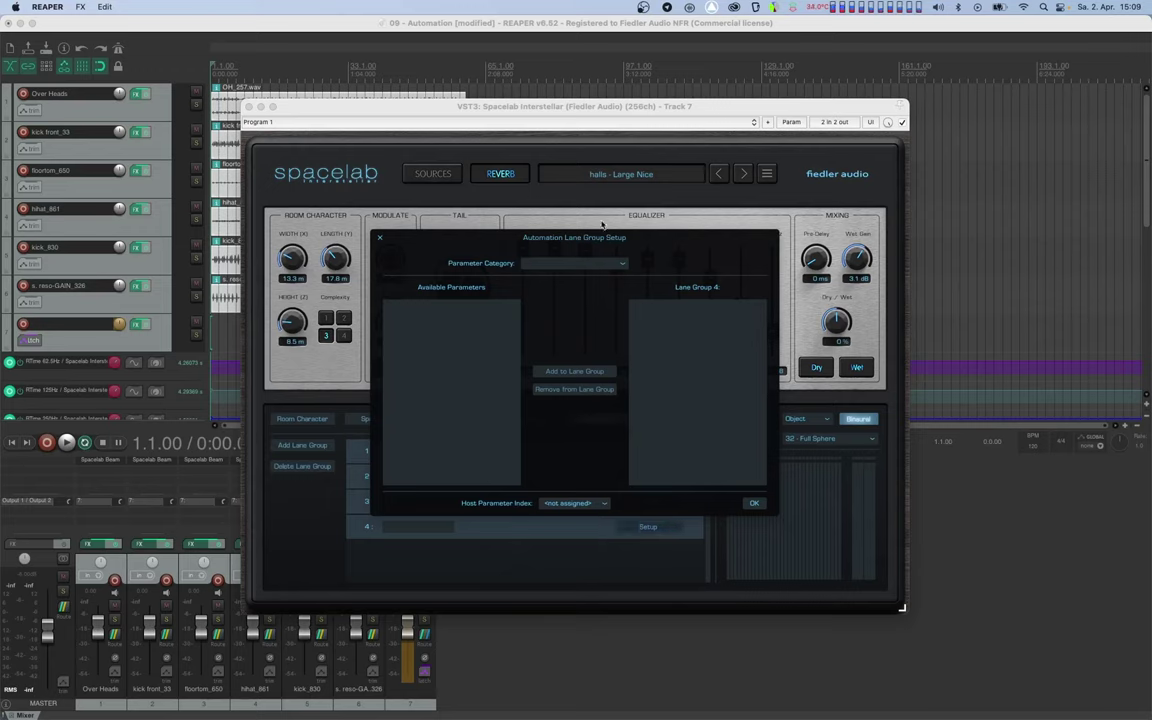
left_click(601, 264)
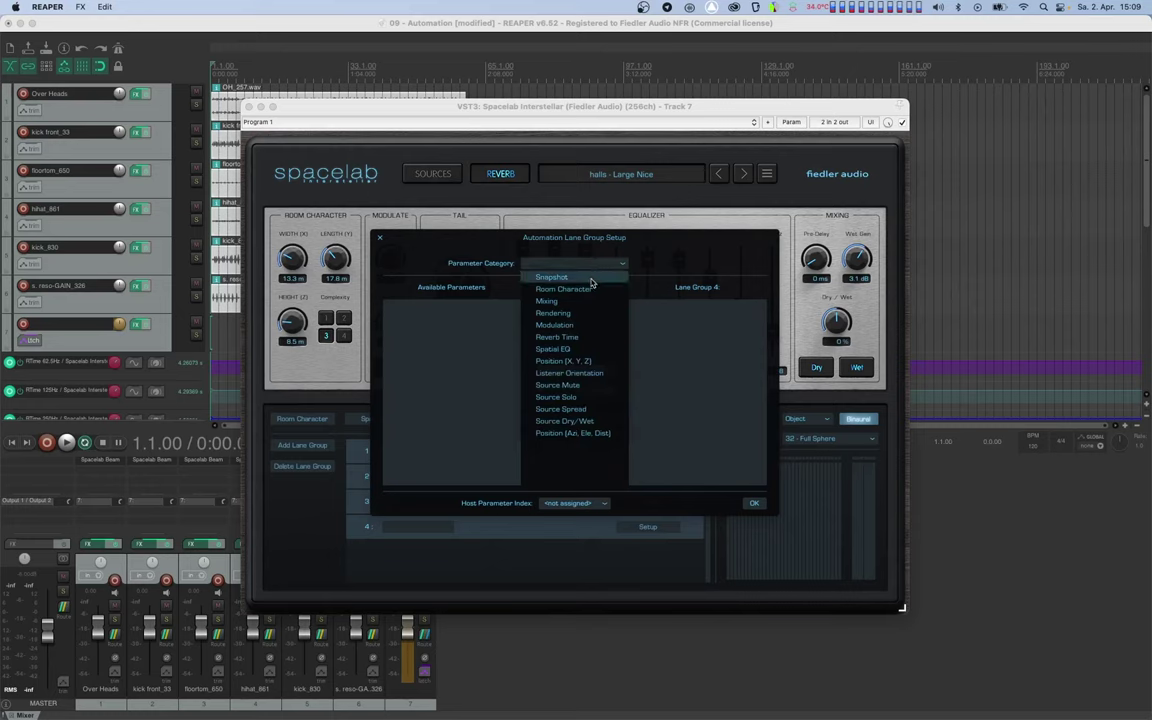
left_click(562, 385)
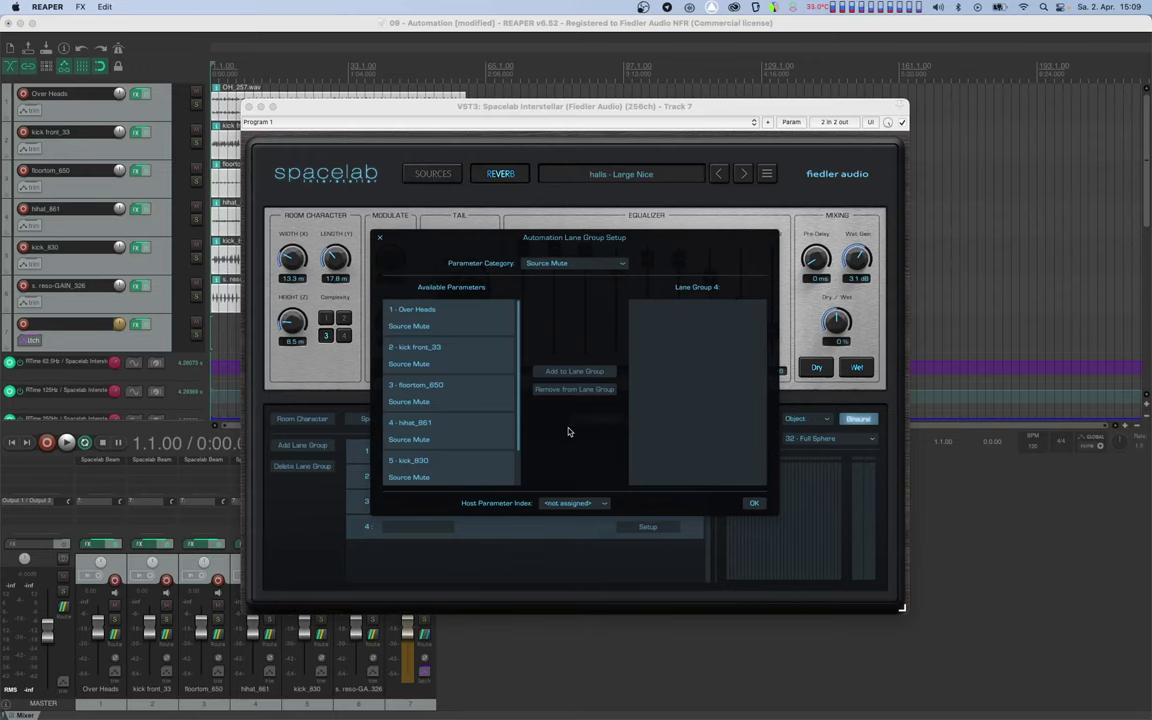
left_click(463, 357)
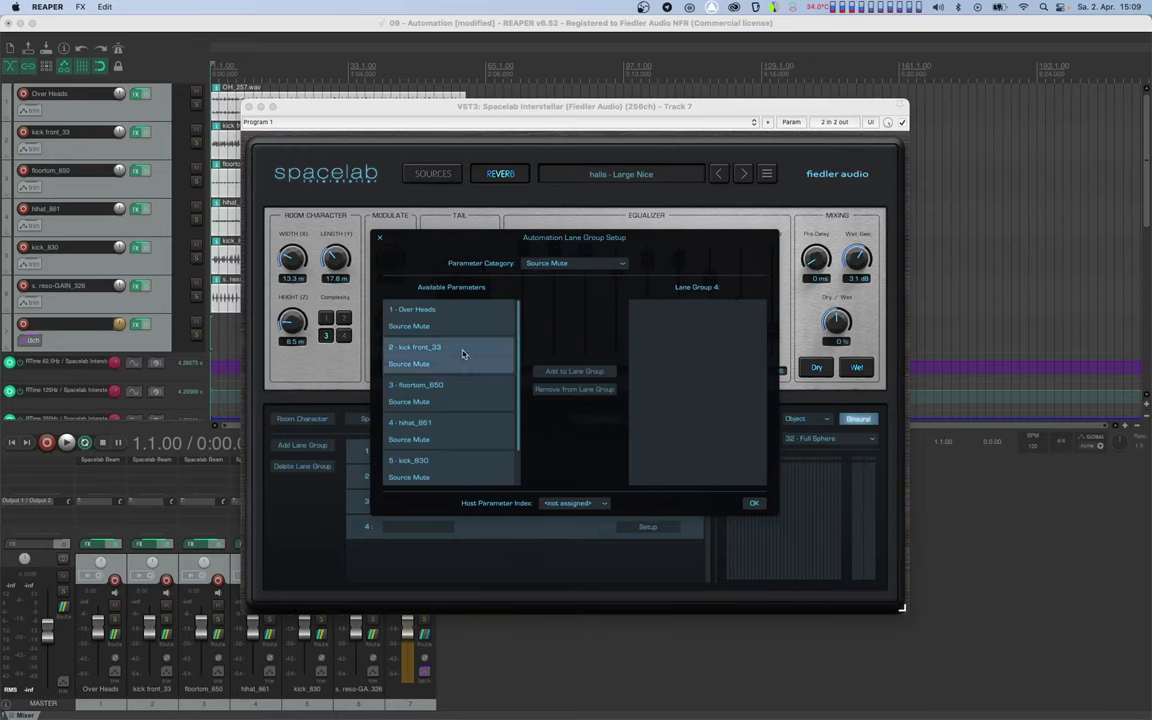
left_click(540, 372)
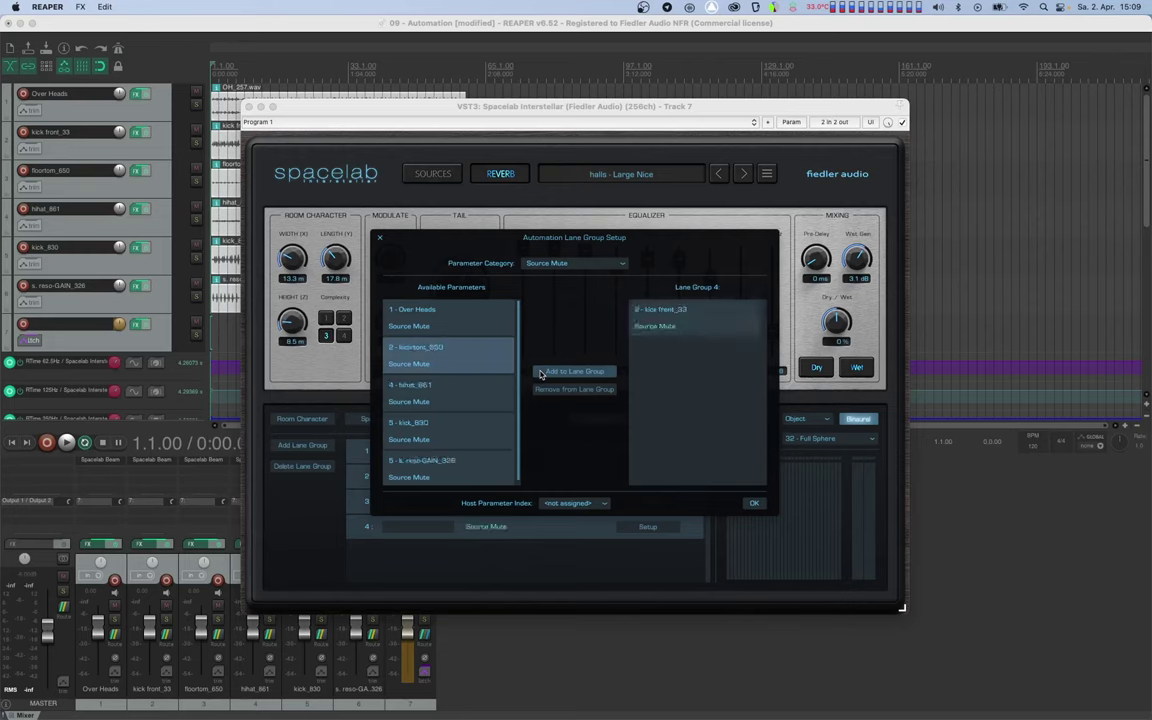
left_click(479, 424)
left_click(575, 372)
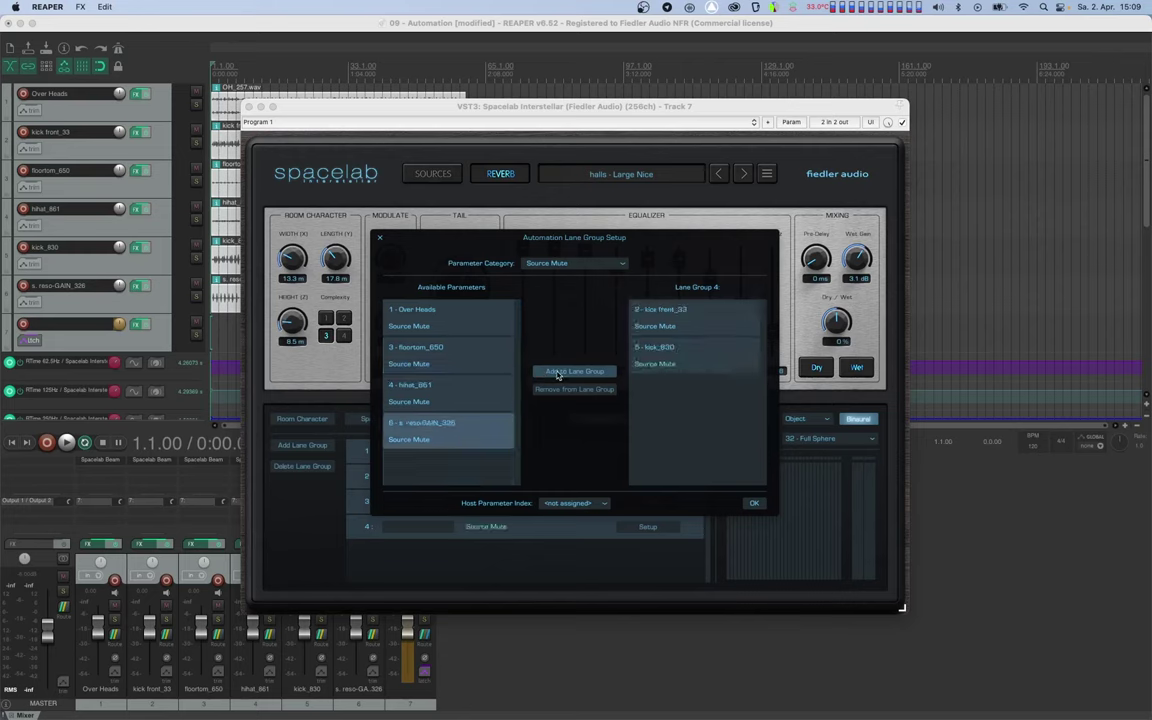
Assign host parameter index 16 to lane group 4 and rename the group Kick
left_click(567, 504)
left_click(556, 650)
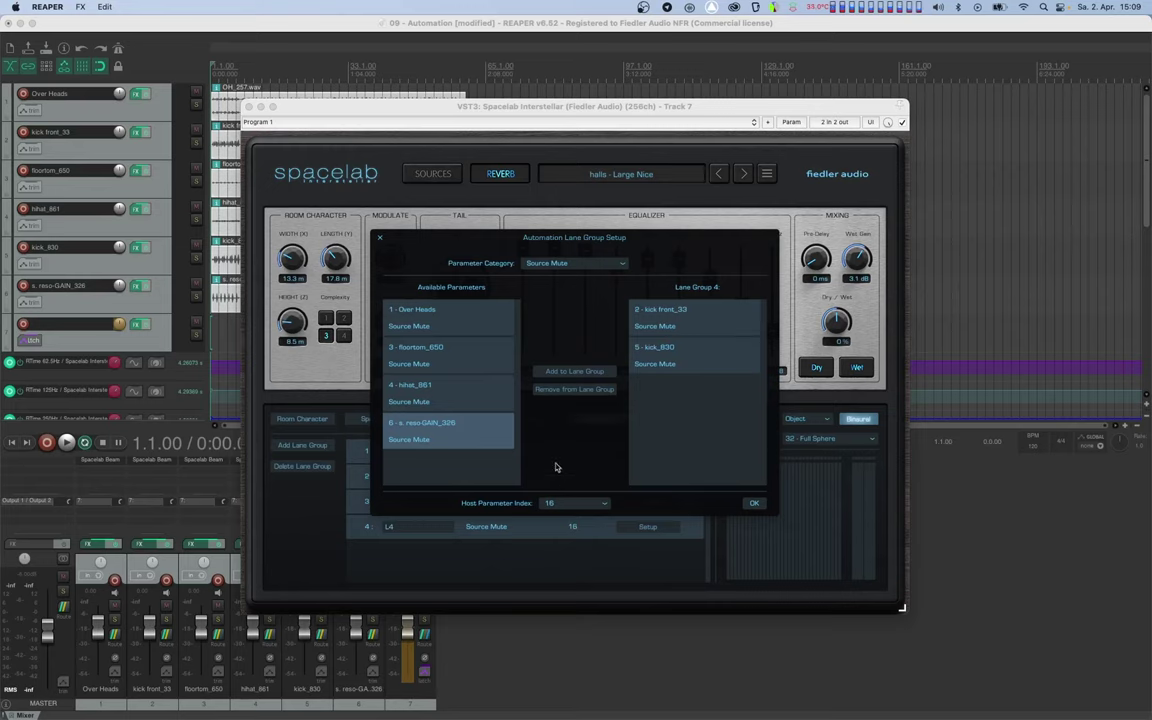
left_click(752, 503)
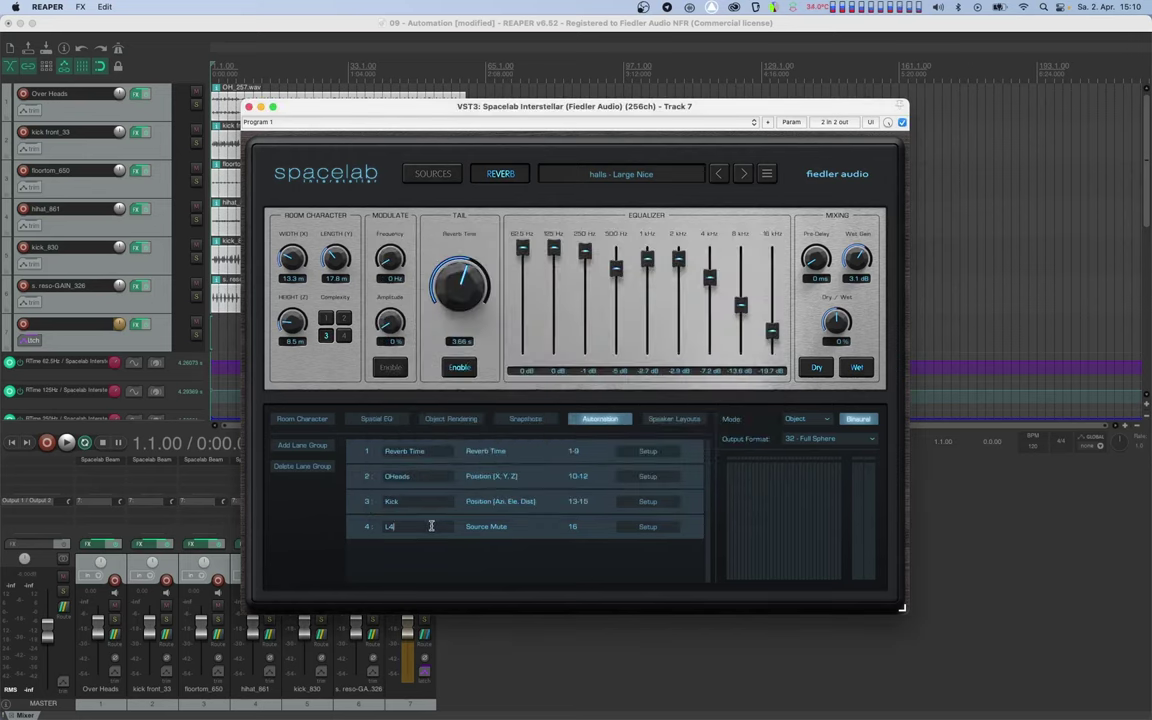
key("BackSpace")
key("BackSpace")
type("Kick")
Add a fifth lane group containing the Pre-Delay parameter from the Mixing category
left_click(302, 445)
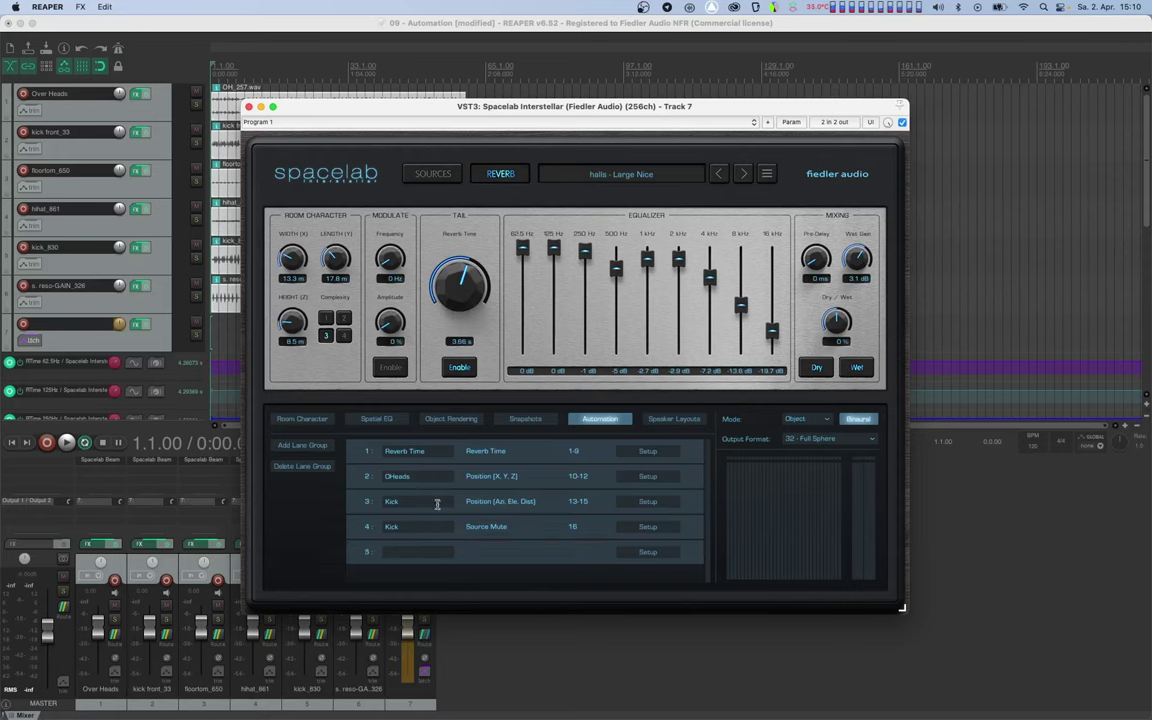
left_click(628, 553)
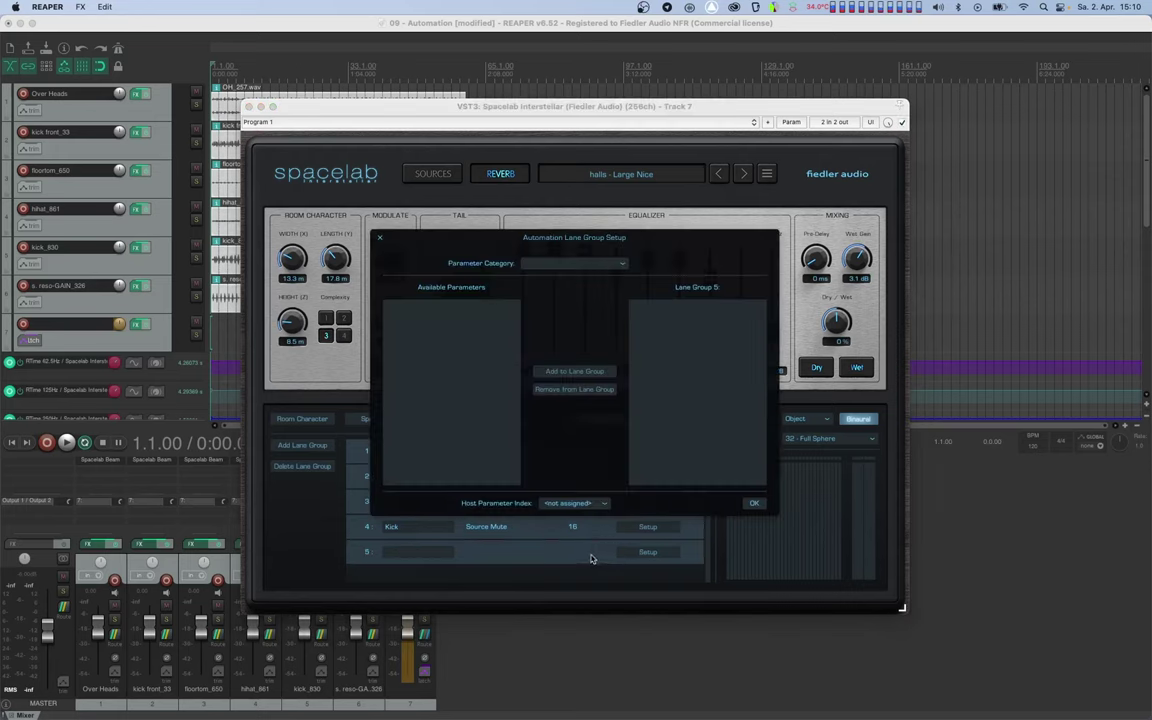
left_click(555, 264)
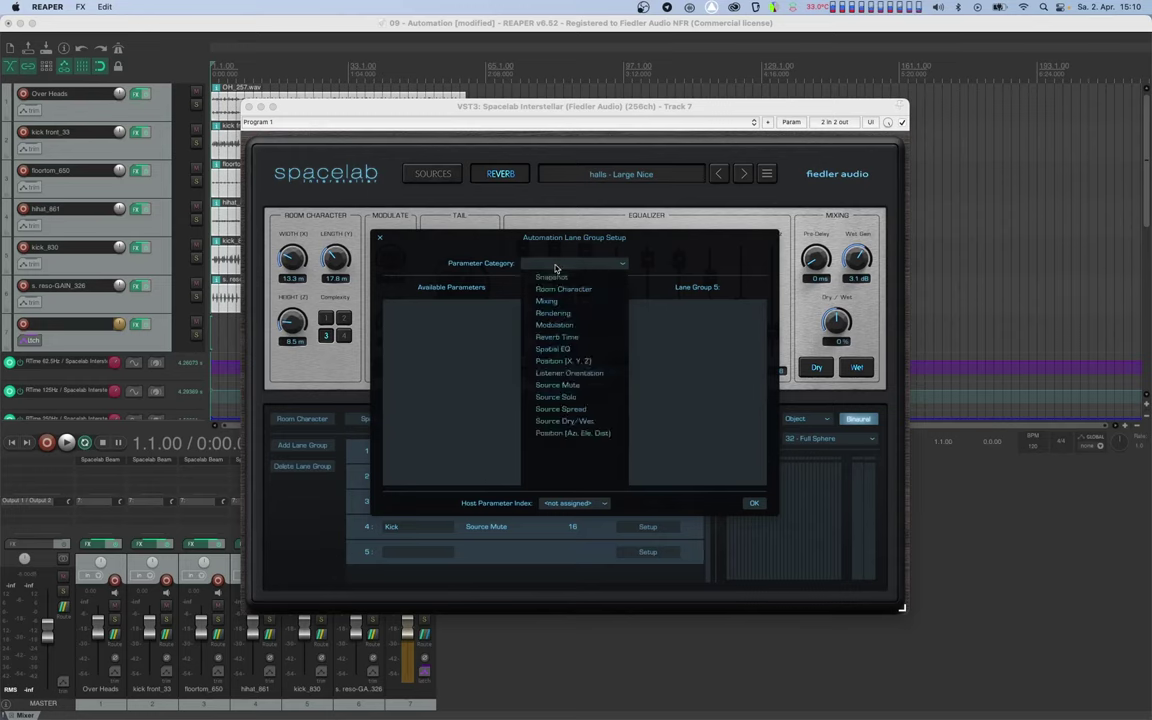
left_click(550, 301)
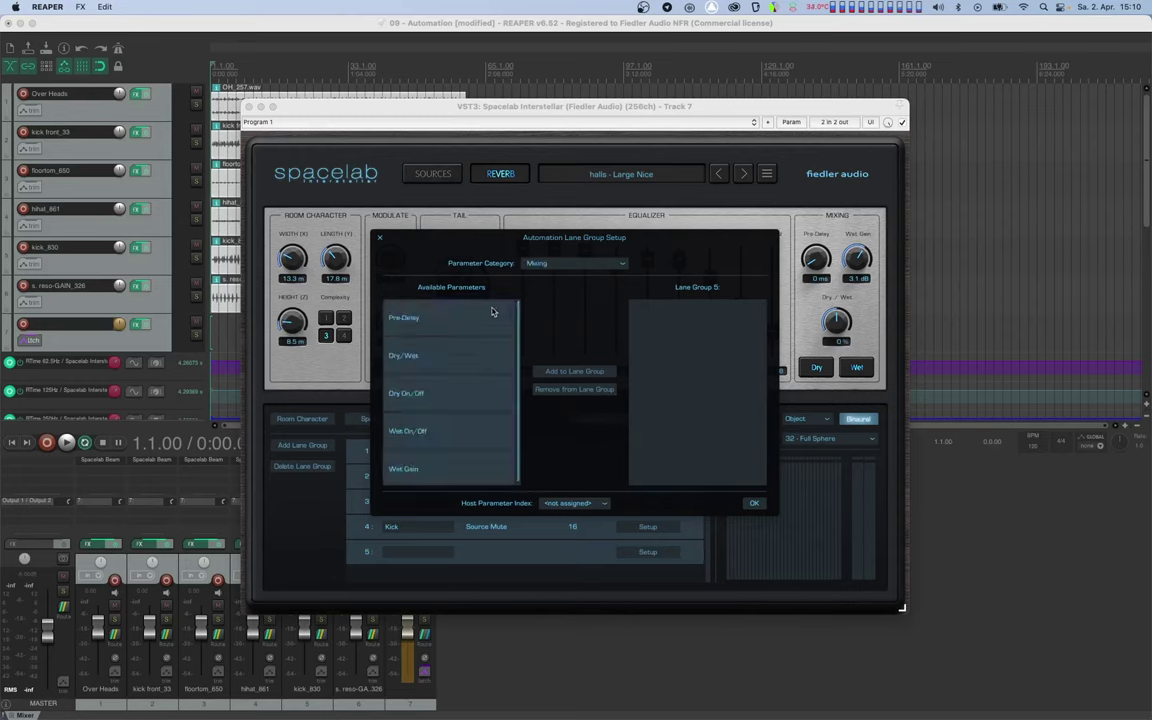
left_click(450, 317)
left_click(567, 372)
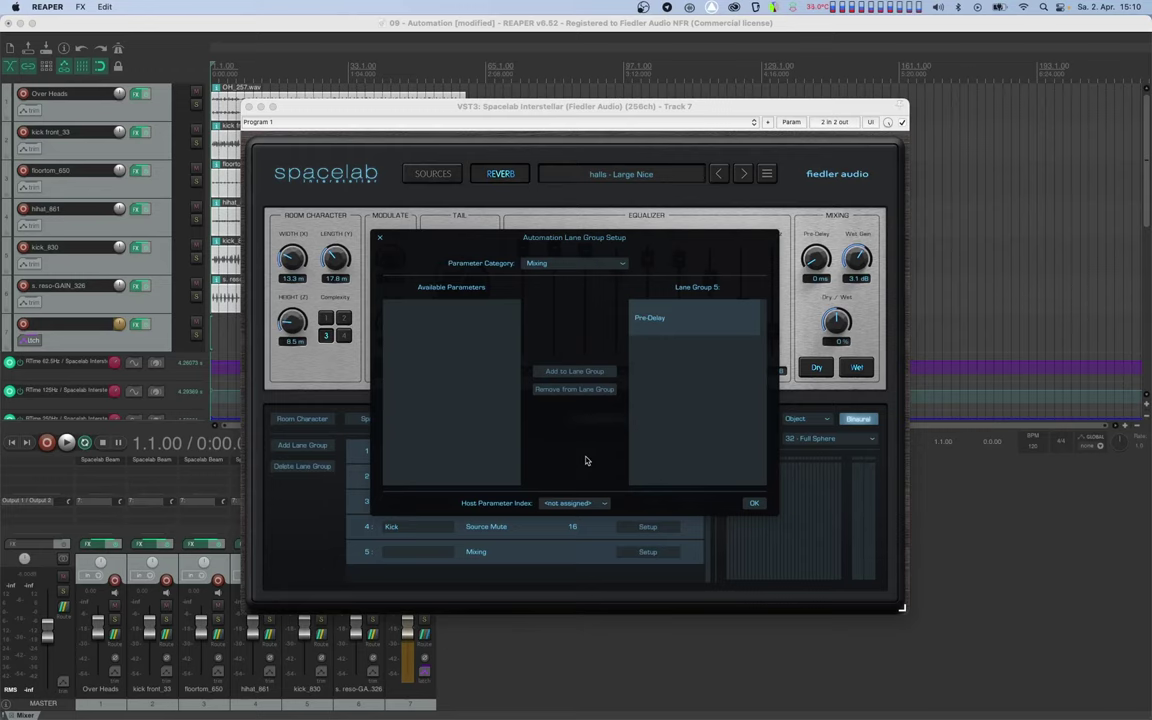
Assign host parameter index 17 to lane group 5 and name the group Pre-Delay
left_click(576, 503)
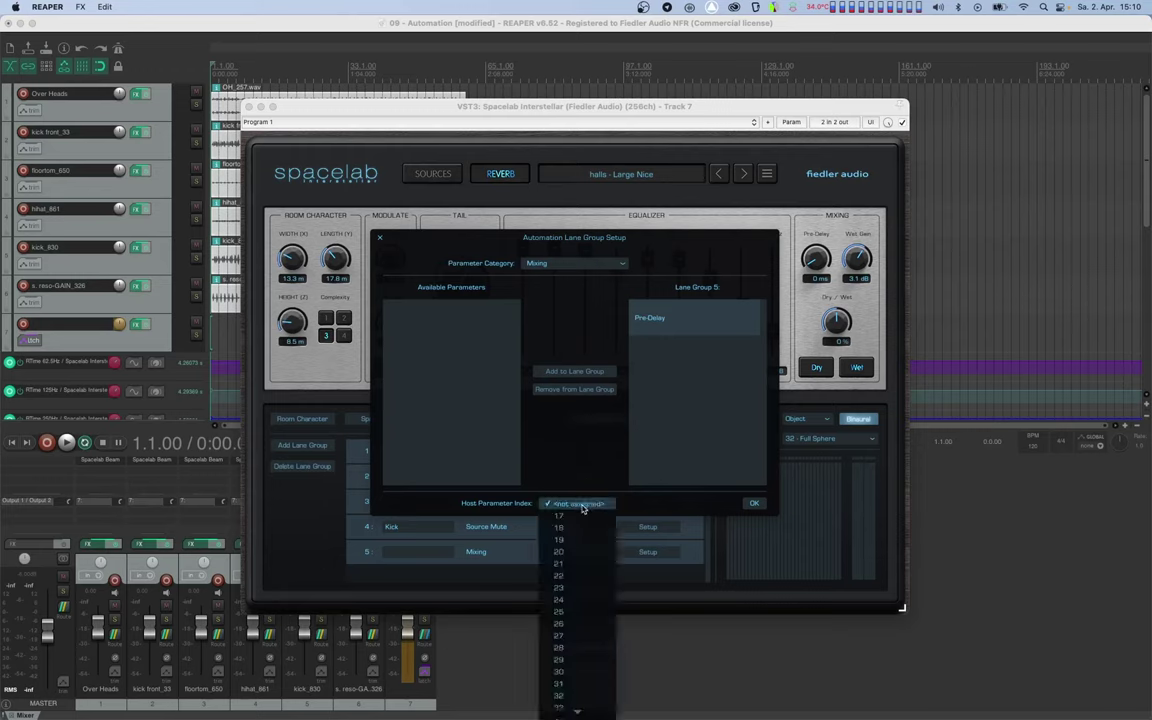
left_click(581, 522)
left_click(754, 503)
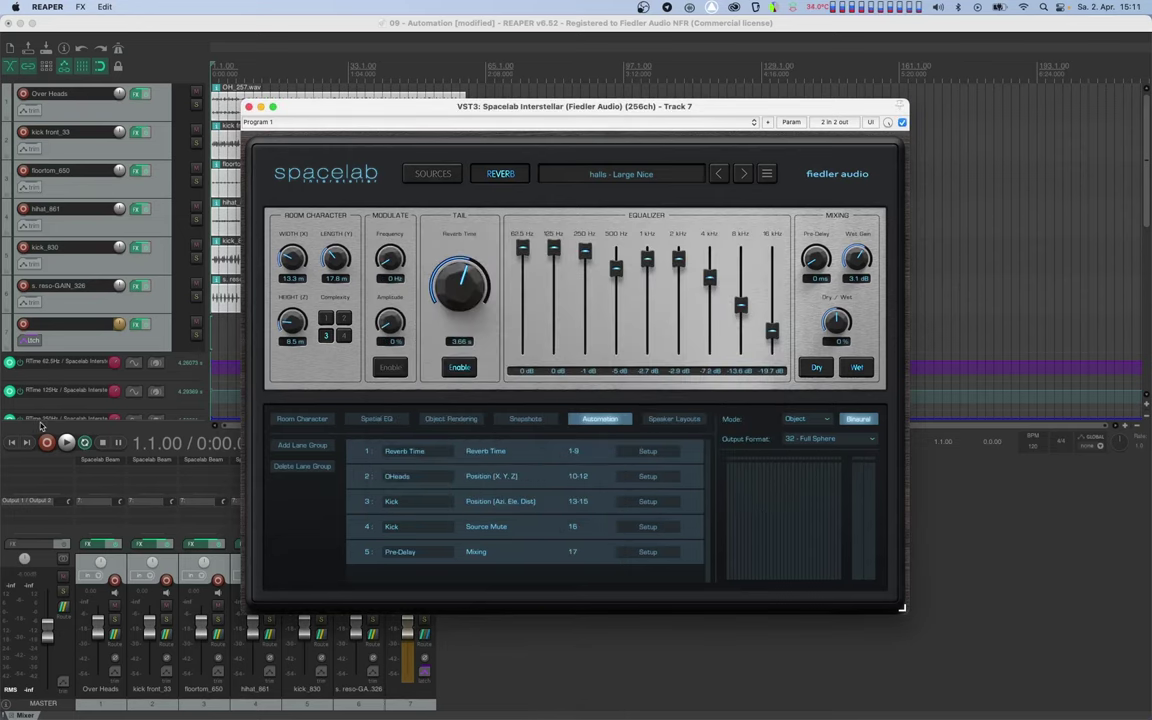
Review track 7's envelopes and keep its automation mode on Latch
left_click(31, 341)
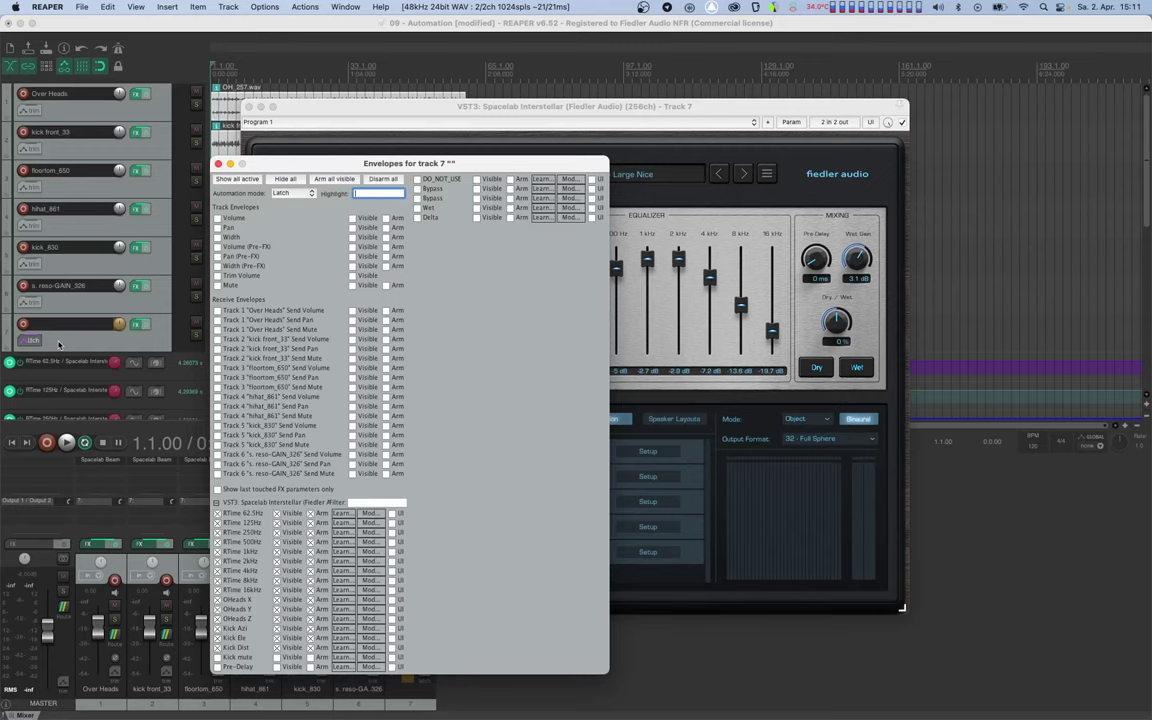
left_click(280, 194)
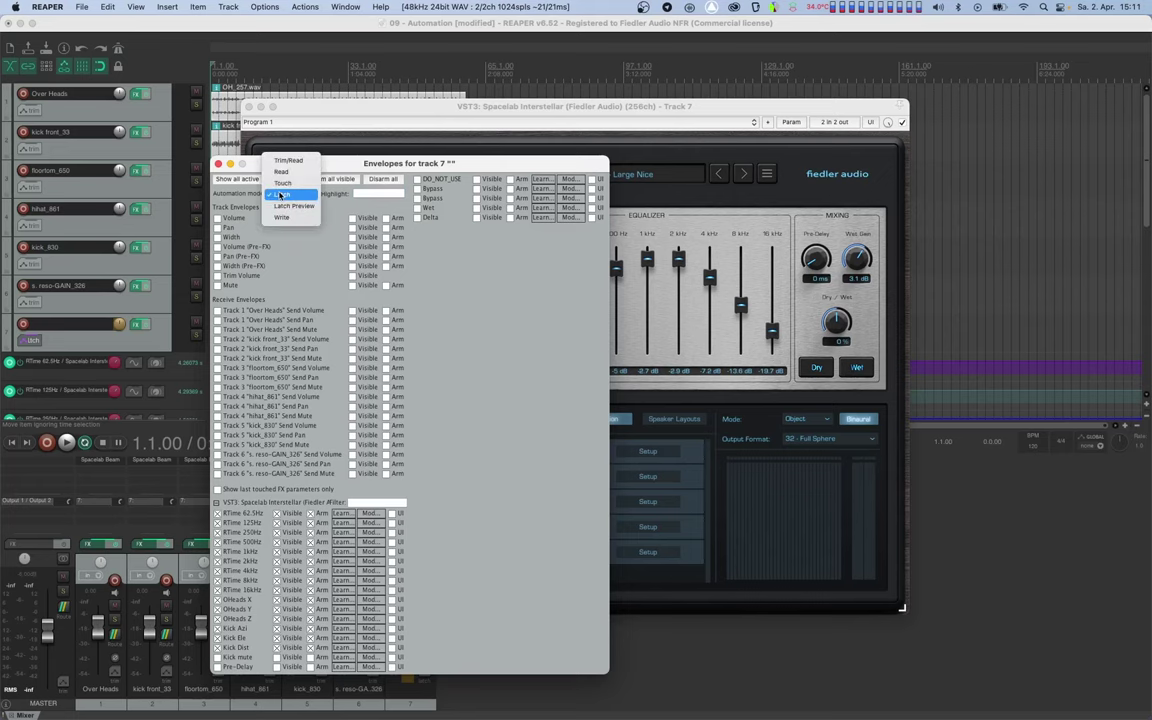
left_click(280, 194)
left_click(218, 164)
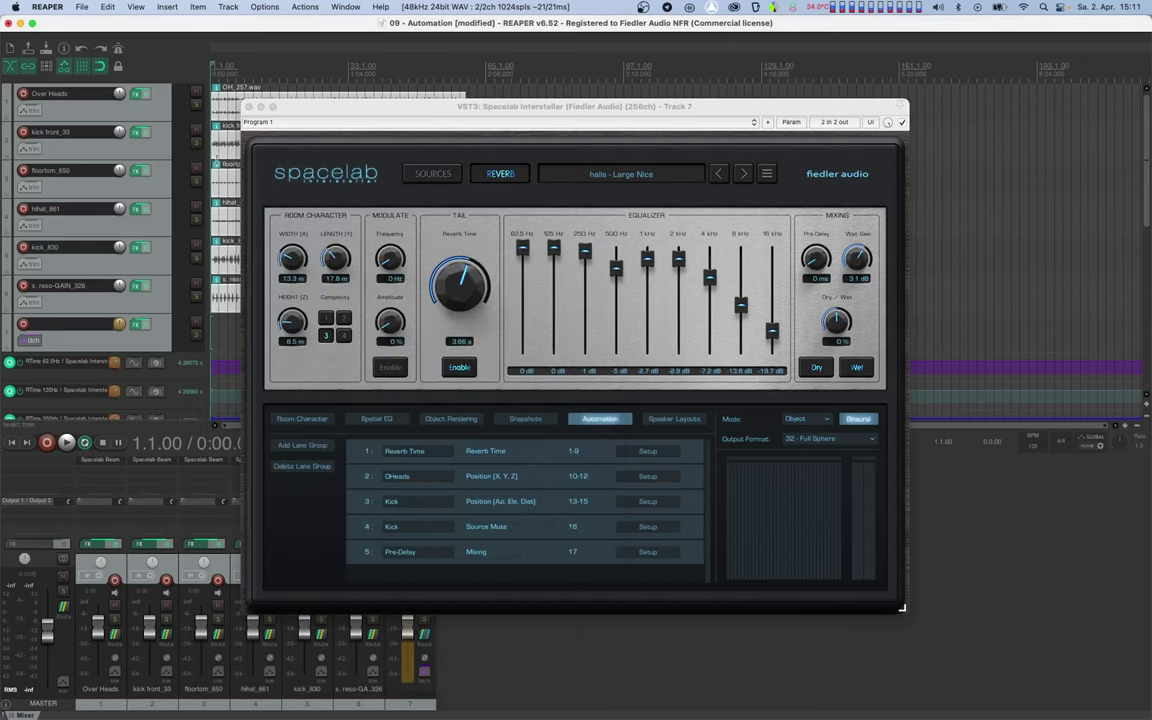
Record reverb time and pre-delay moves during playback, taking the reverb time down to about 1.66 s, and replay the passage
key("space")
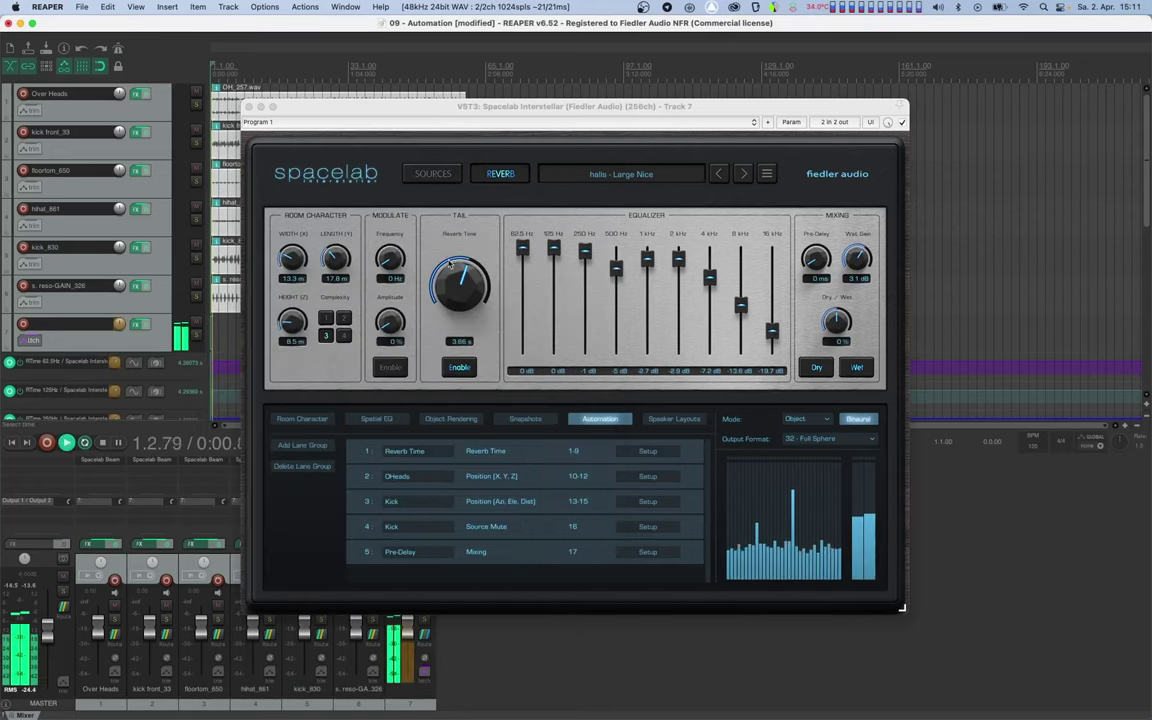
left_click_drag(450, 263, 450, 309)
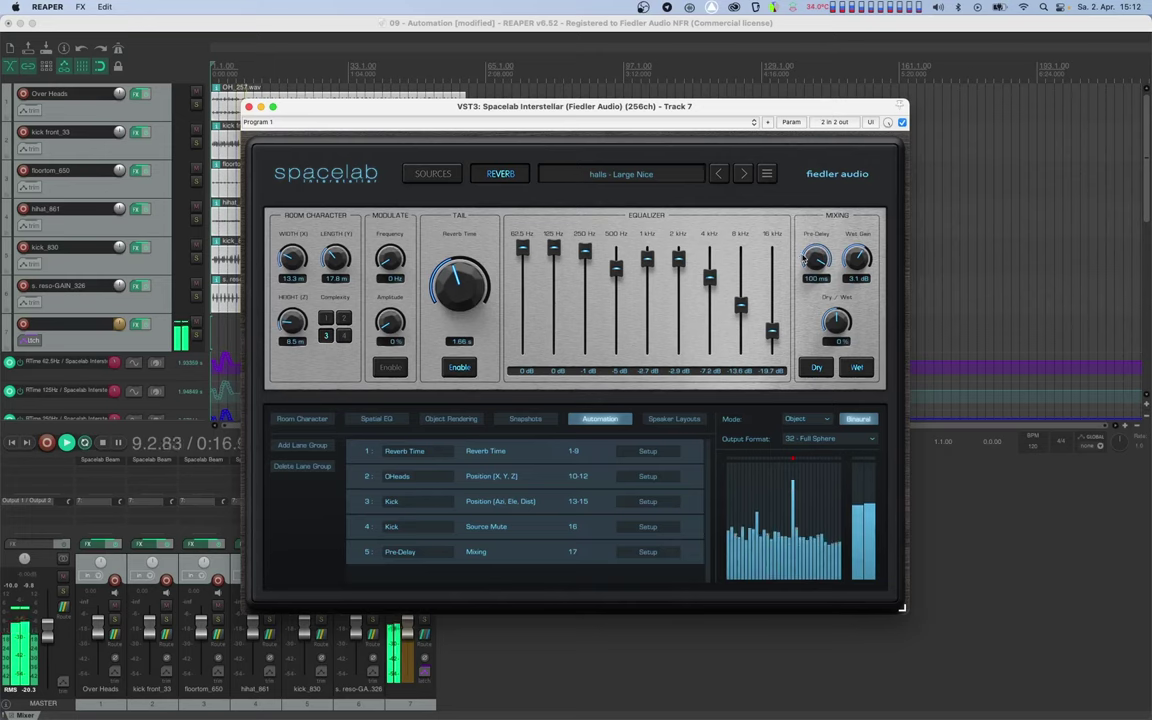
left_click_drag(815, 259, 702, 400)
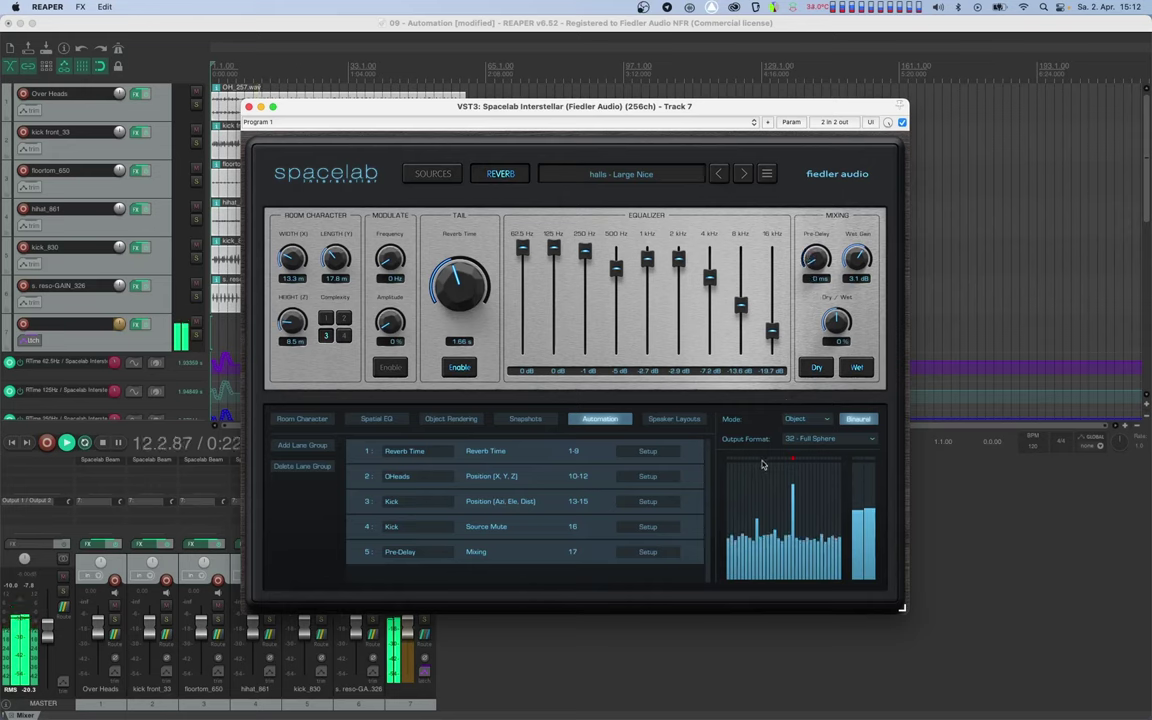
key("space")
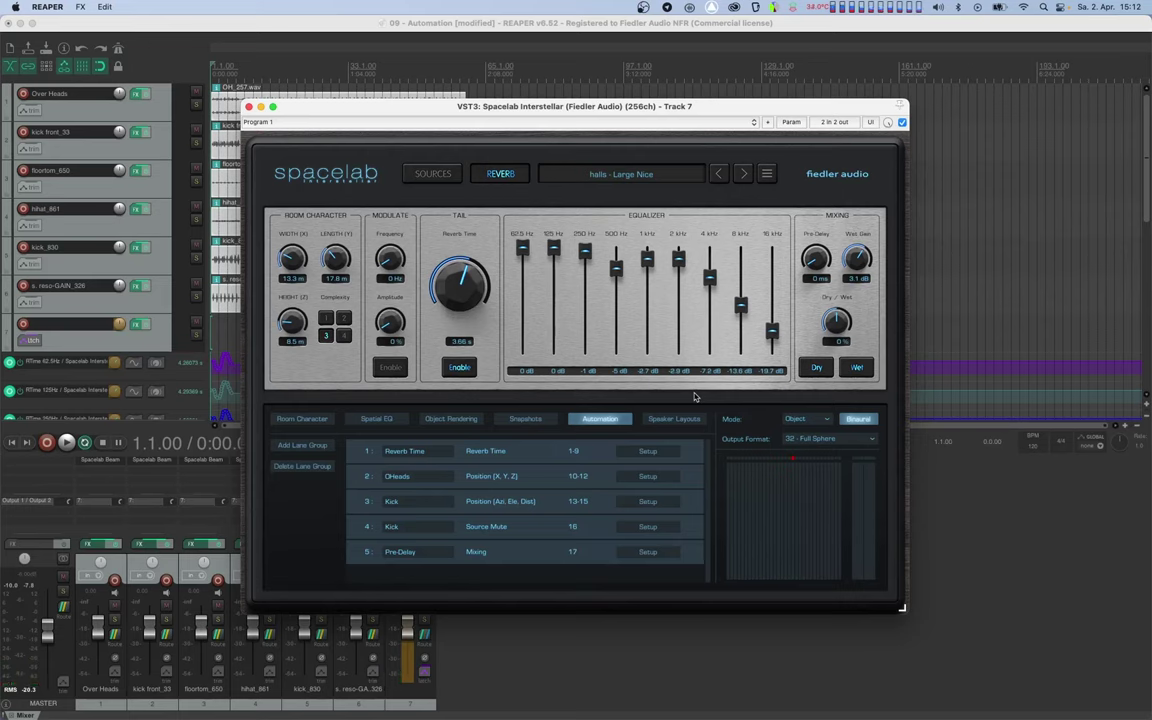
key("space")
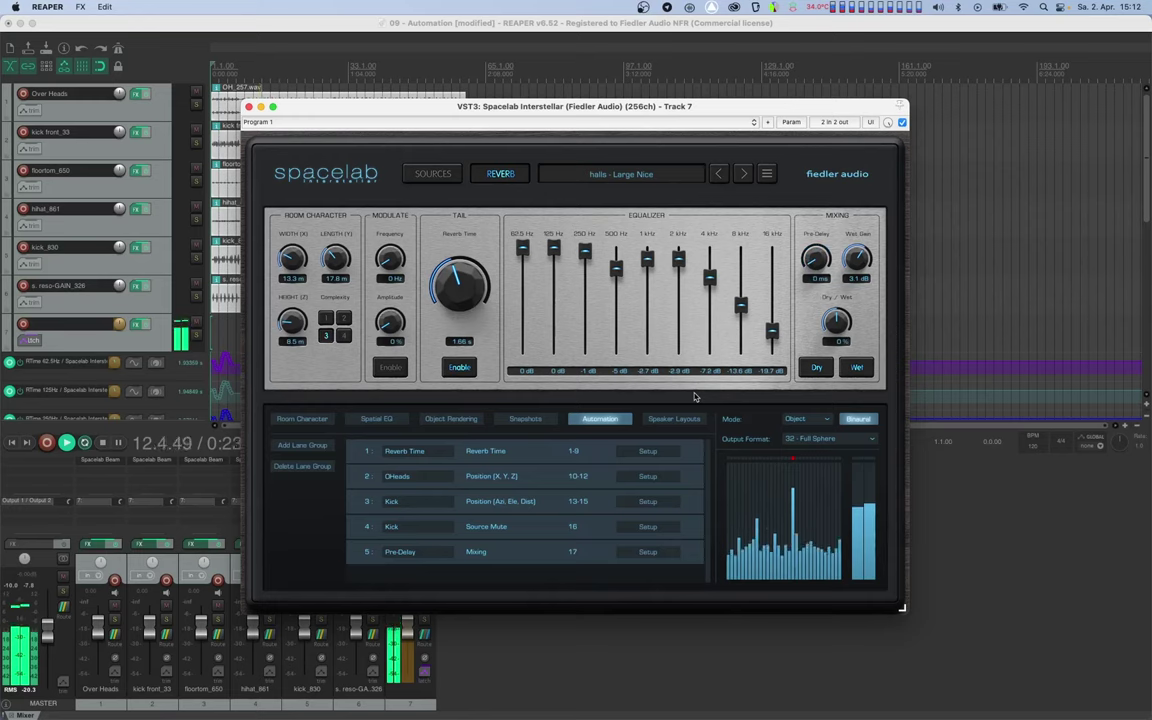
key("space")
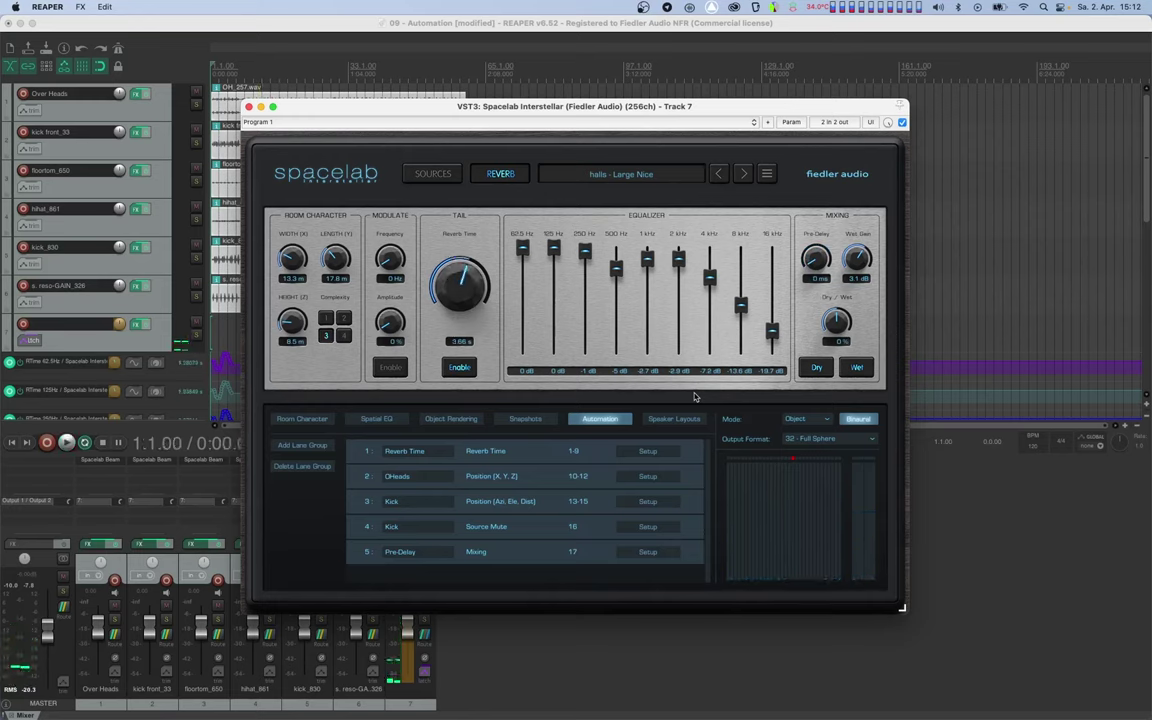
During playback, move the kick front_33 and kick_830 sources forward in the top panner to a distance of about 2.1 m
left_click(440, 177)
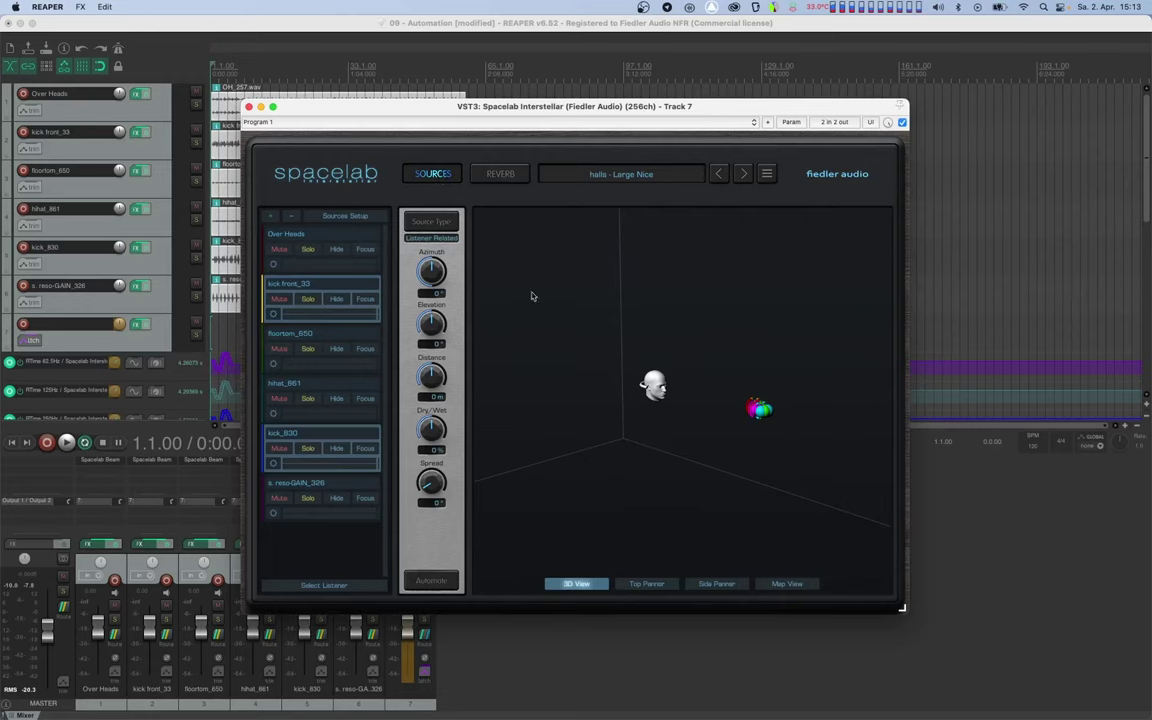
key("space")
left_click(647, 584)
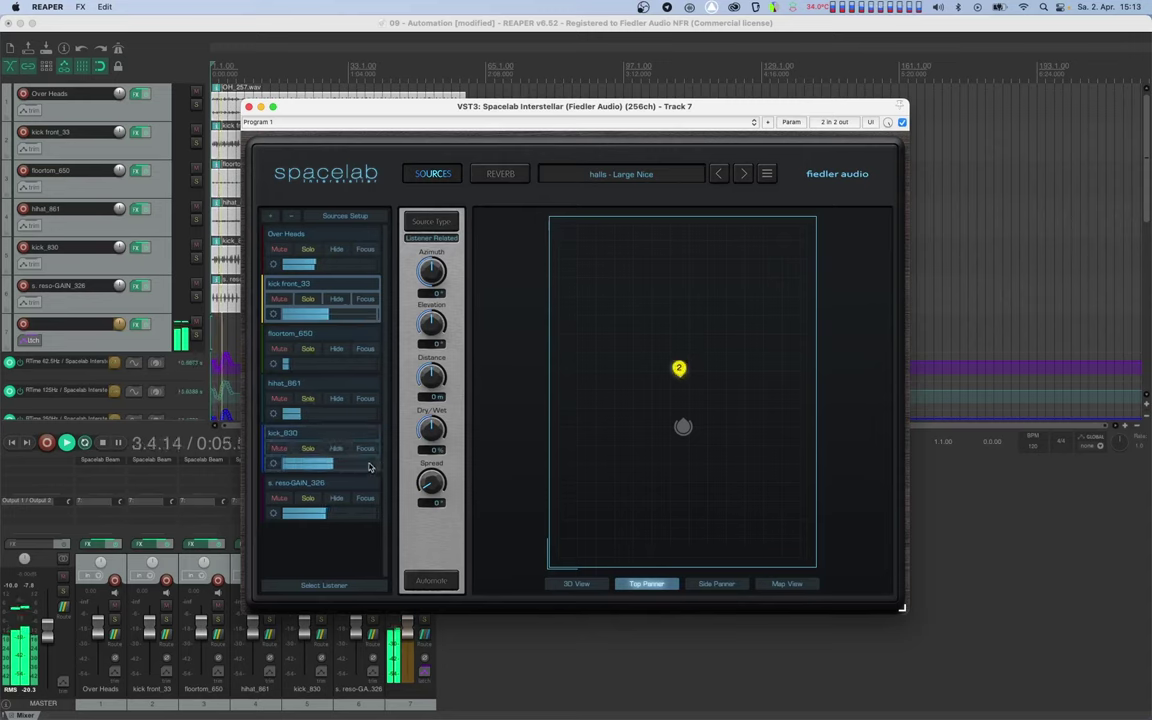
left_click_drag(679, 368, 680, 328)
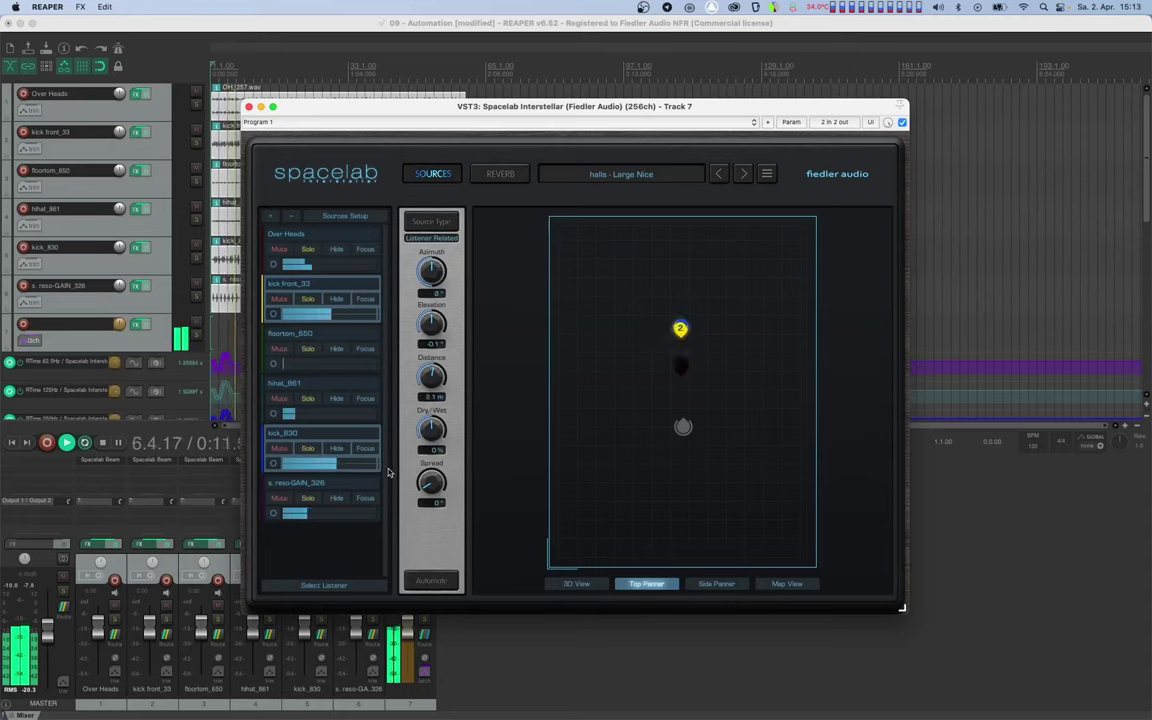
During playback, spread the two Over Heads sources in the top panner to X about 4.5 m and 8.7 m, Y about 11.6 m
left_click(378, 268)
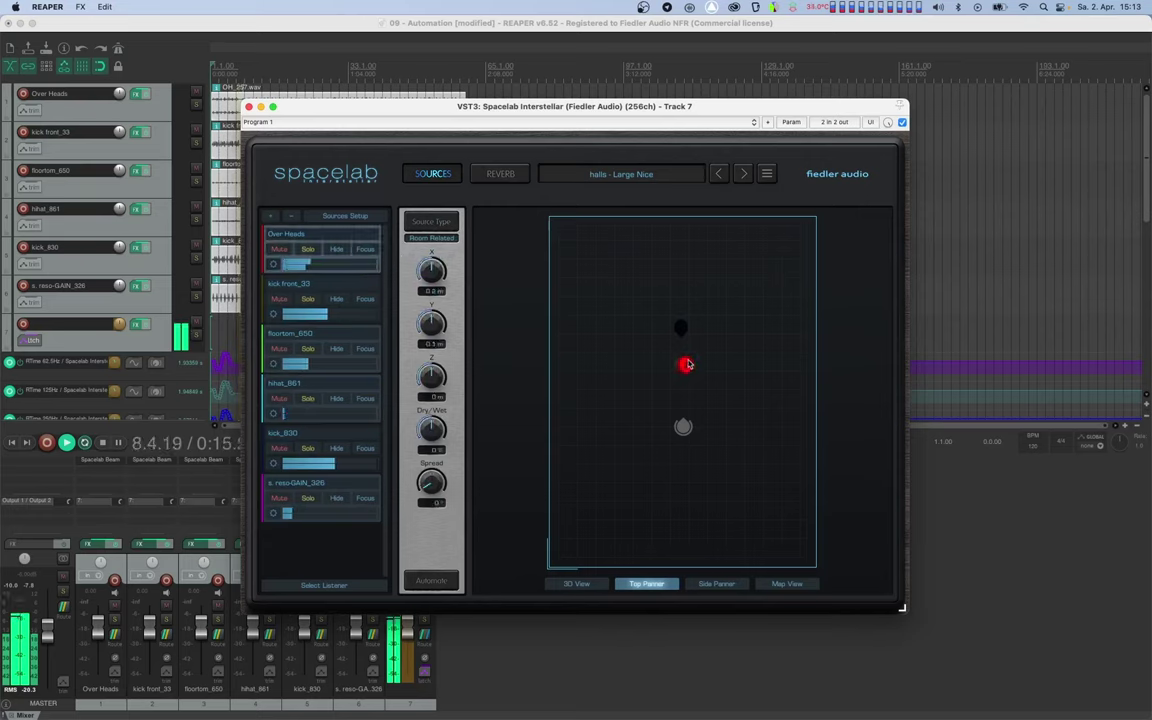
left_click_drag(686, 364, 634, 343)
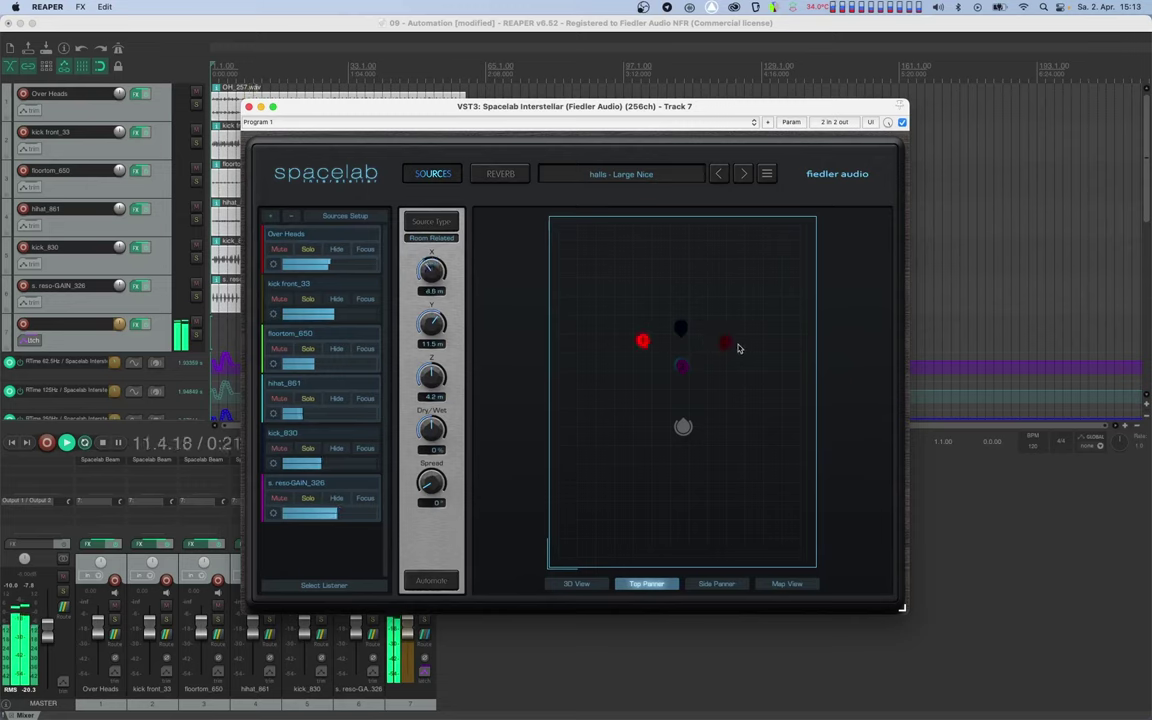
left_click(722, 342)
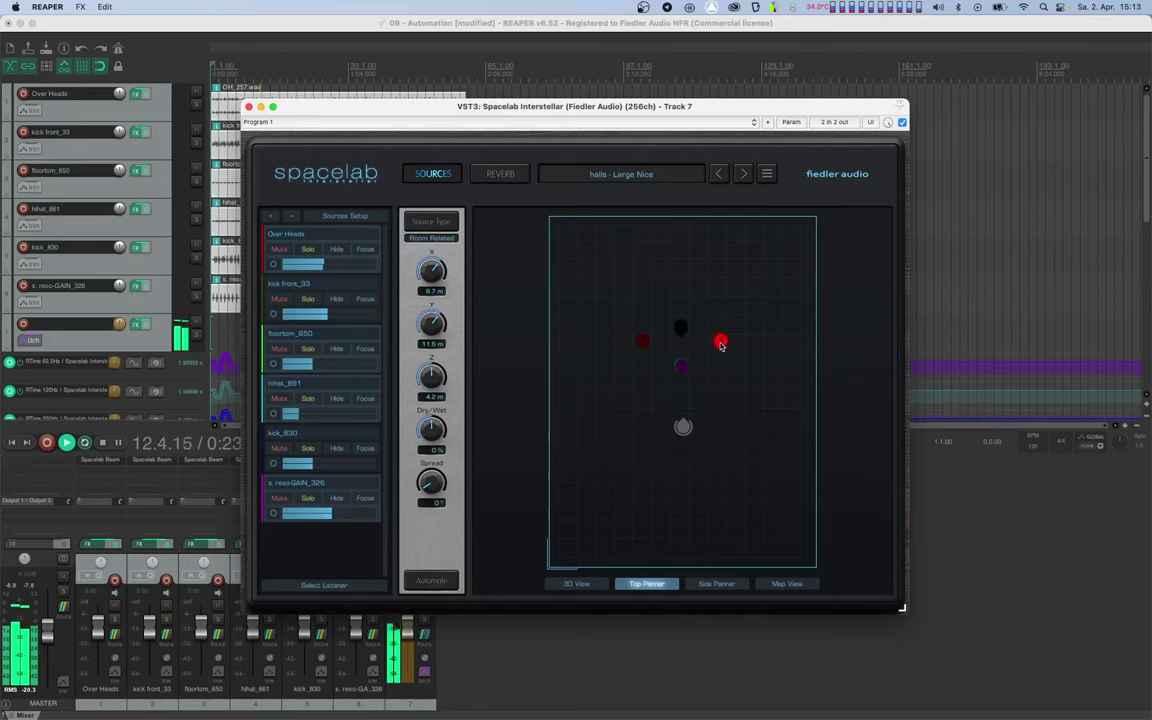
left_click(643, 342)
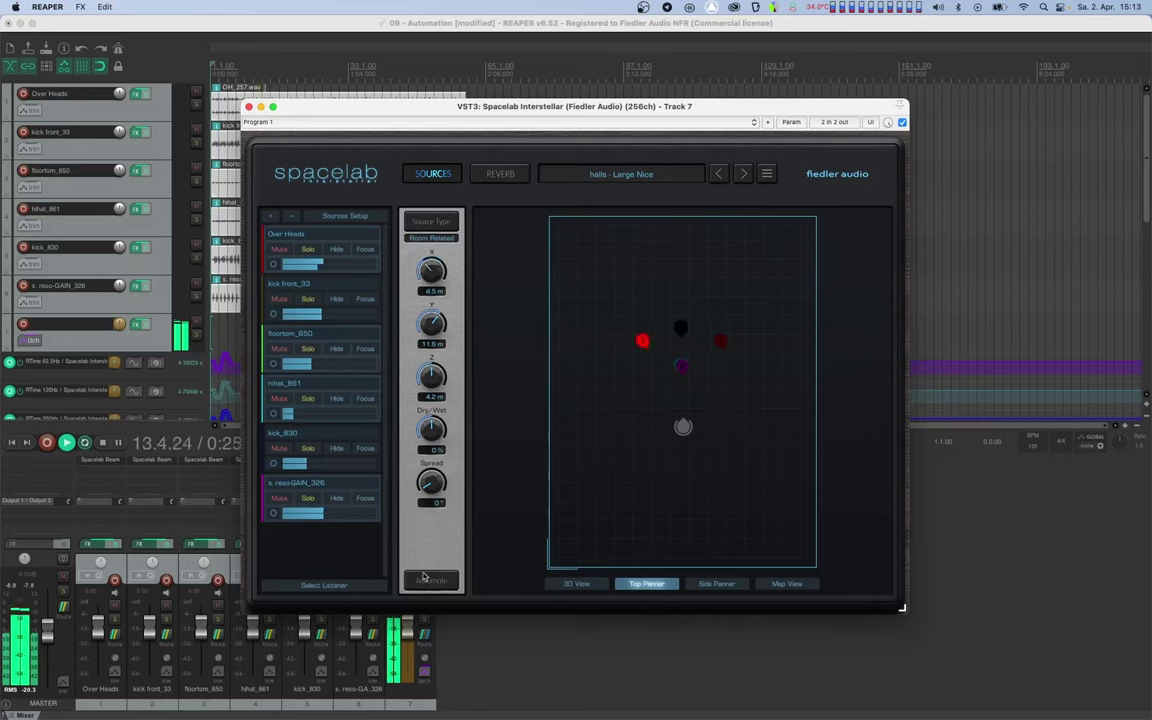
key("space")
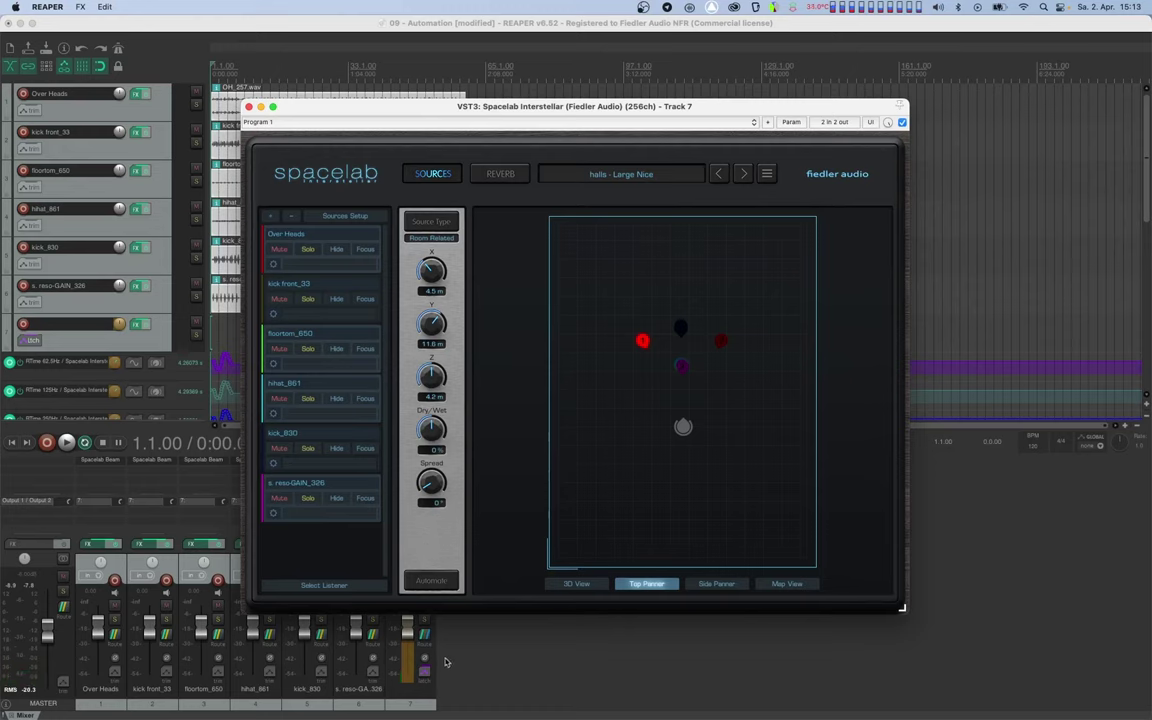
Switch the source controls to Automate with the OHeads - Position [X, Y, Z] lane group
left_click(441, 586)
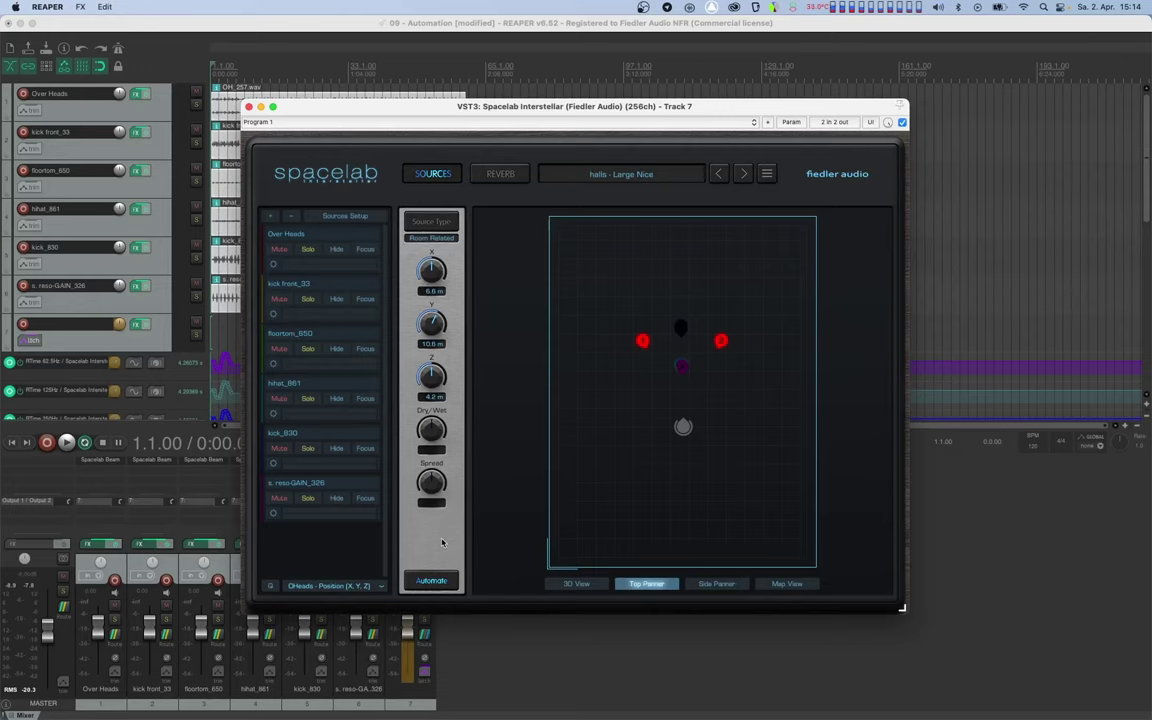
left_click(350, 589)
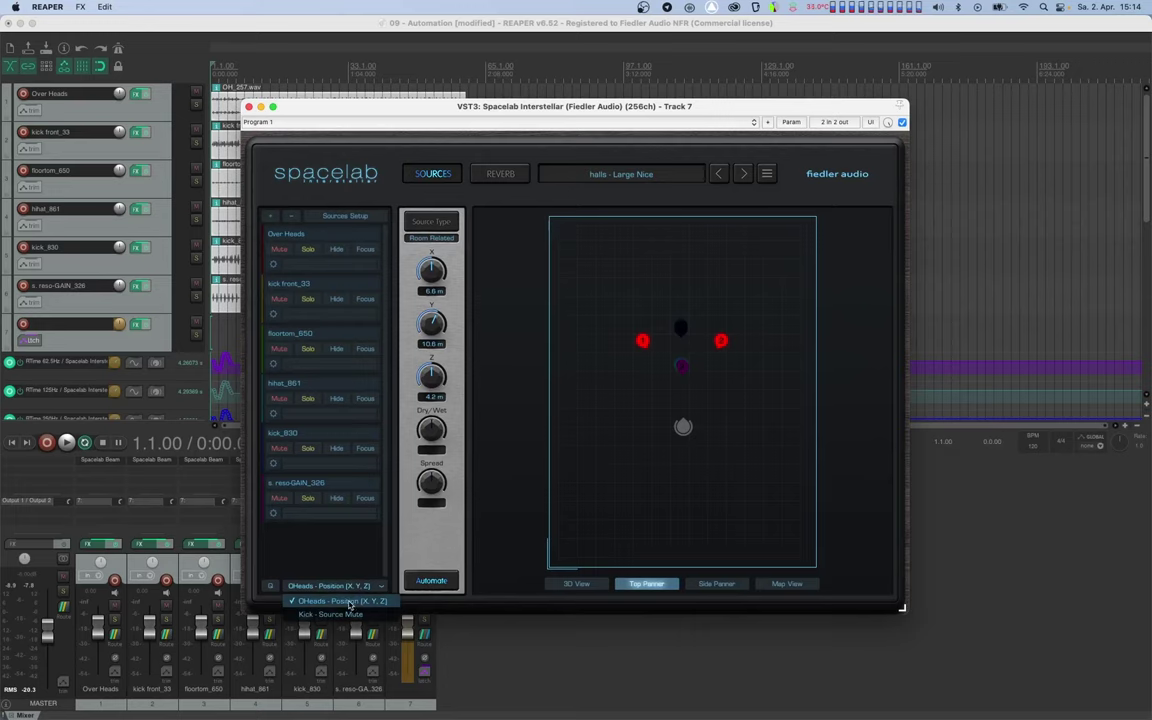
left_click(349, 602)
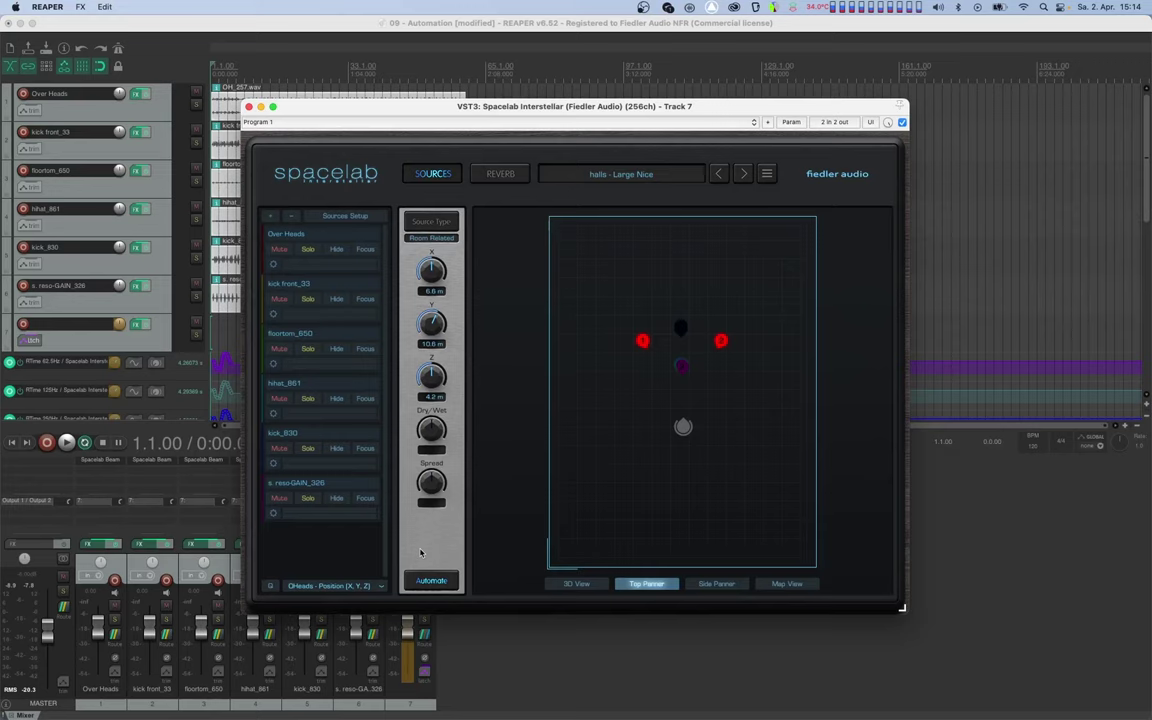
Record a joint move of the two overhead sources in the top panner during playback and replay it
key("space")
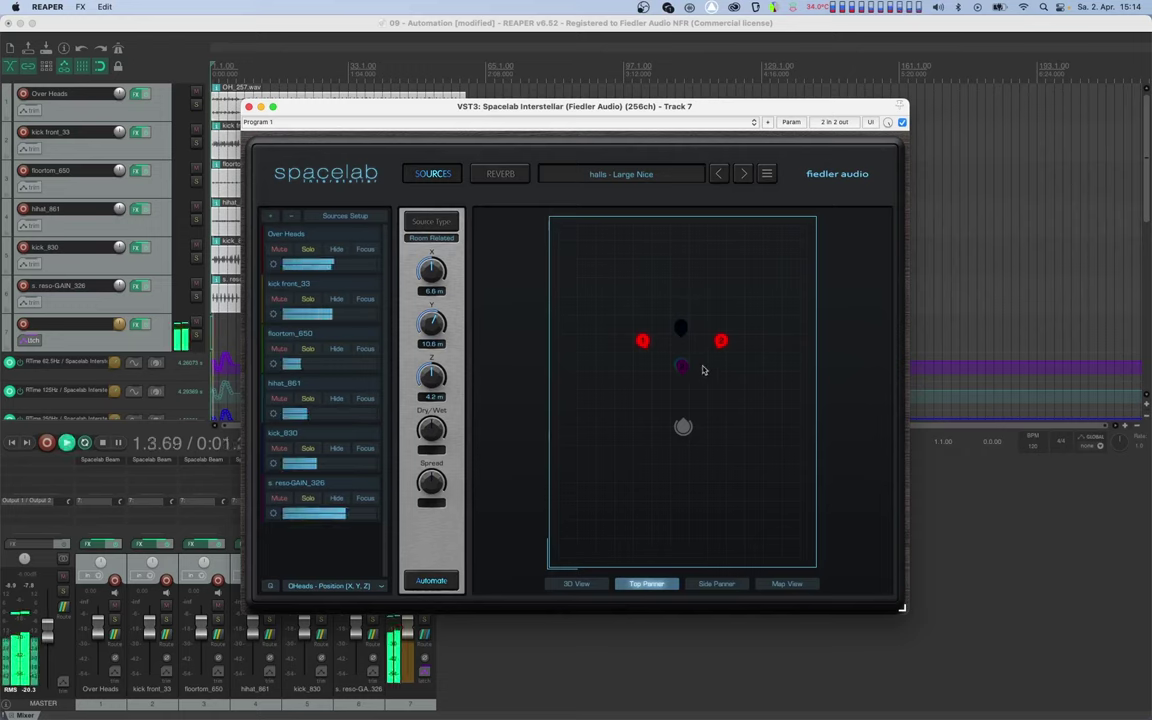
left_click_drag(647, 346, 650, 382)
key("space")
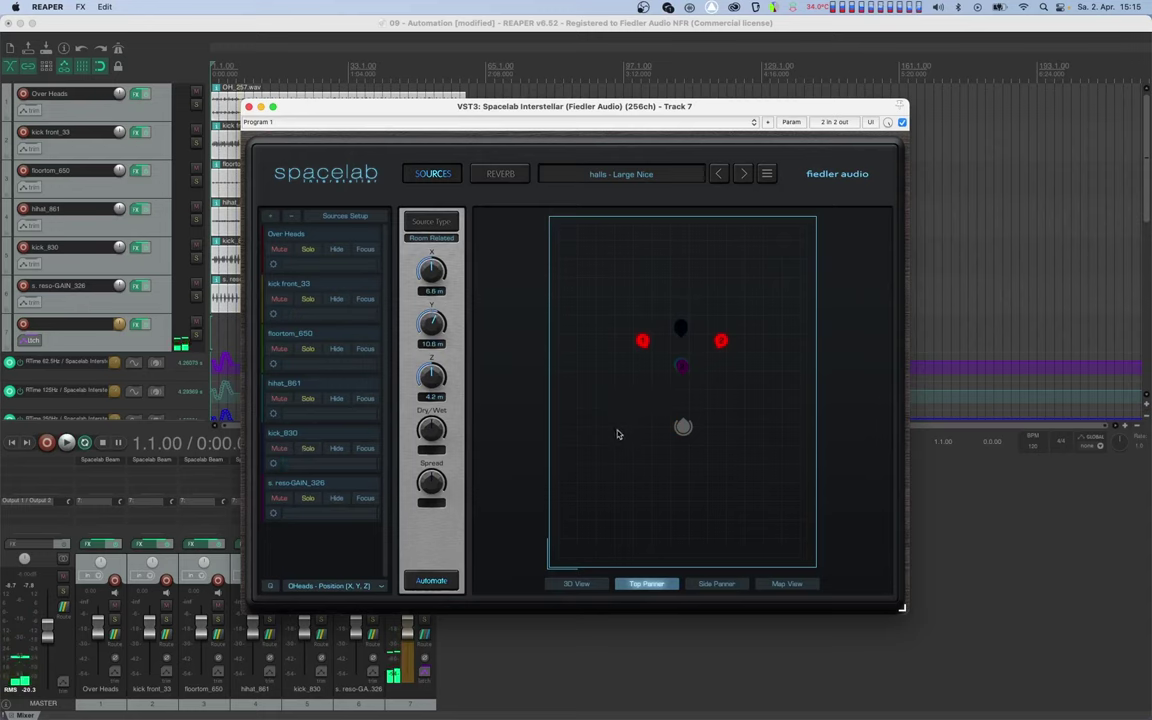
key("space")
Show the sources in the map view and choose the Kick - Position [Azi, Ele, Dist] lane group
left_click(779, 584)
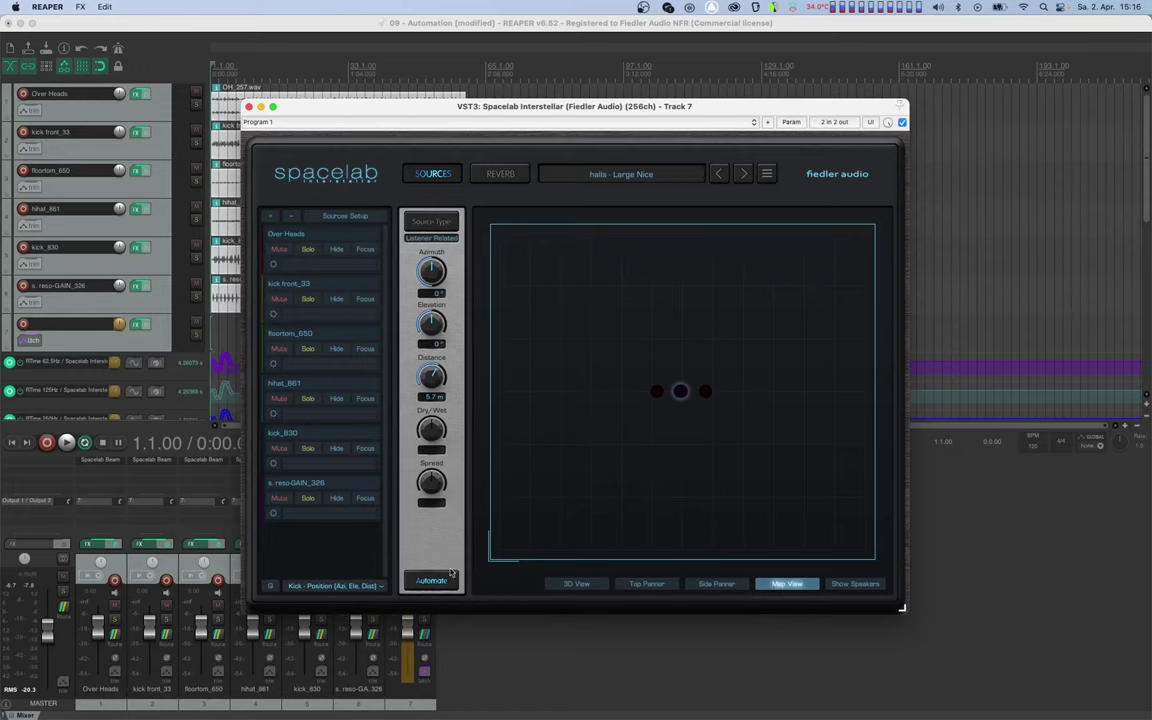
left_click(378, 589)
left_click(376, 600)
Record an azimuth move of the kick lane group during playback, replaying it before turning Automate off
key("space")
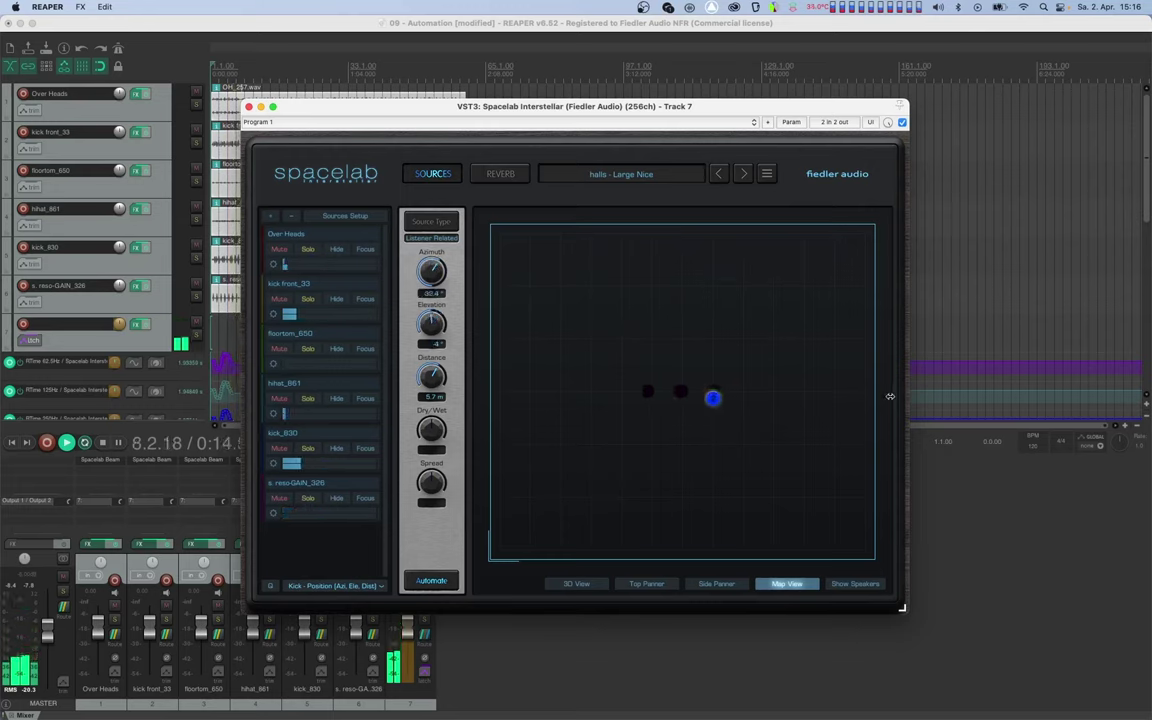
key("space")
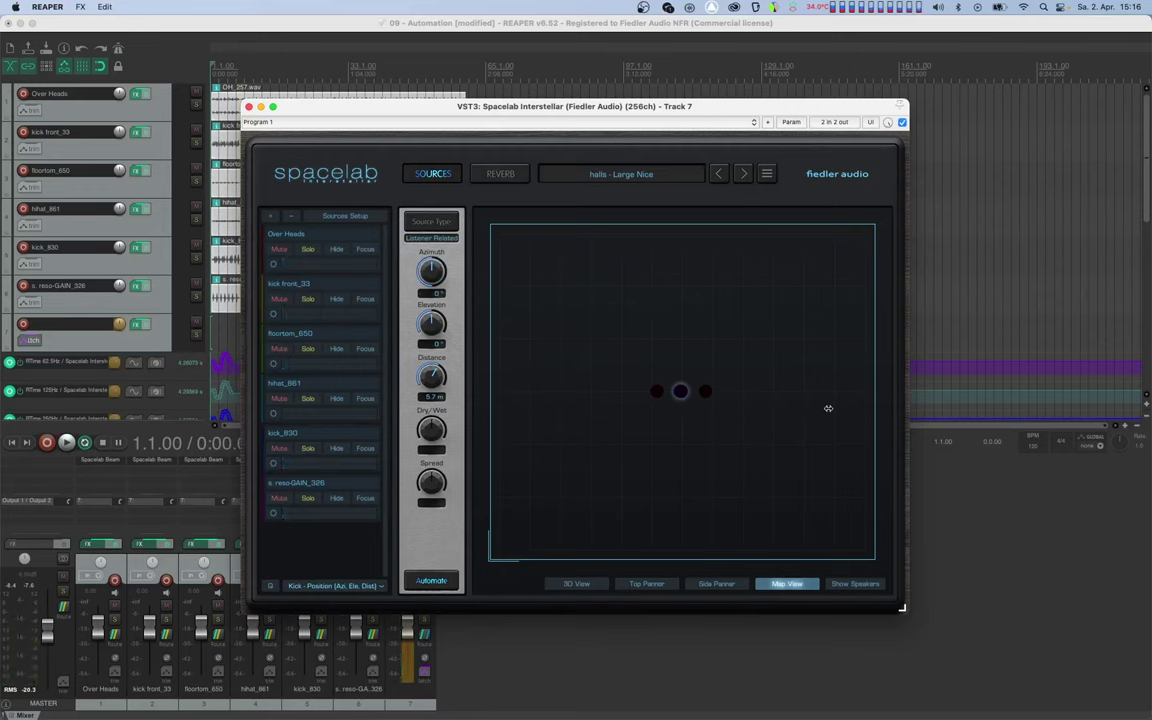
key("space")
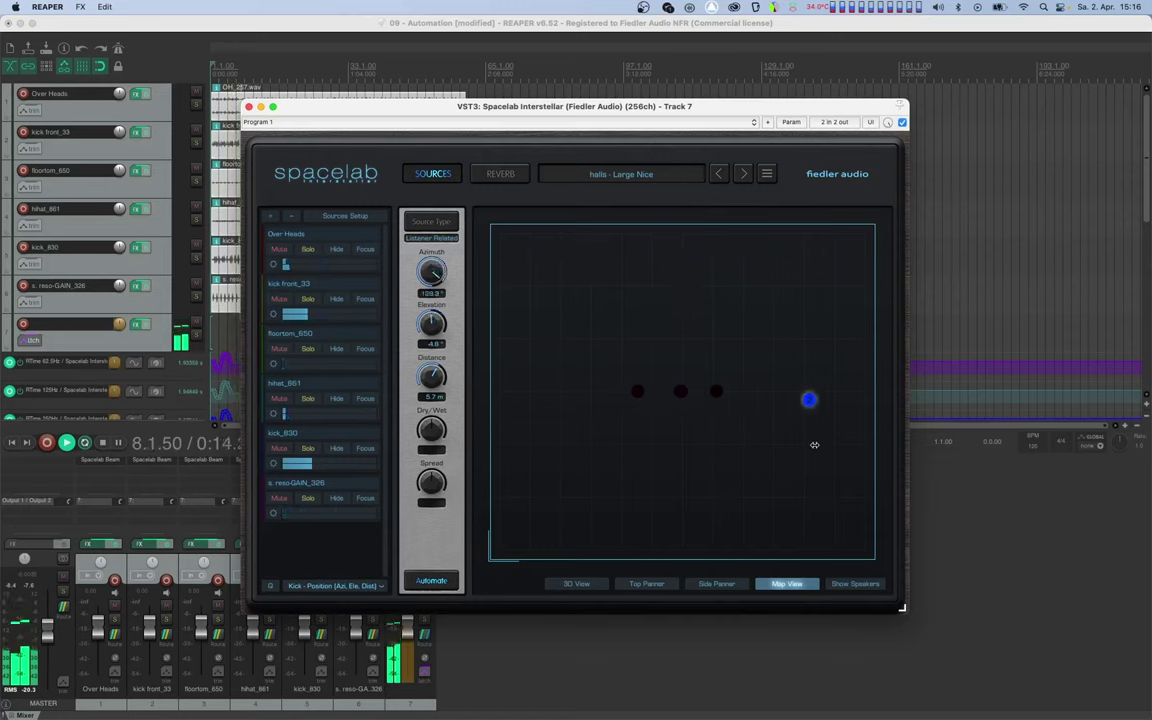
key("space")
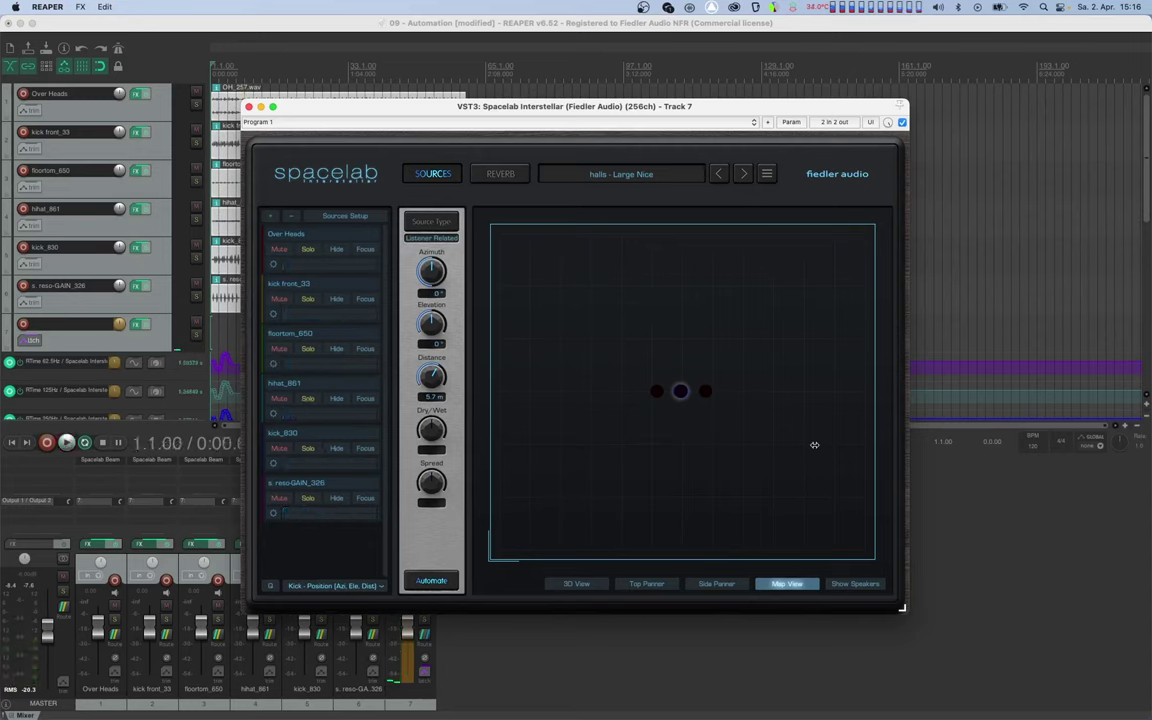
left_click(450, 585)
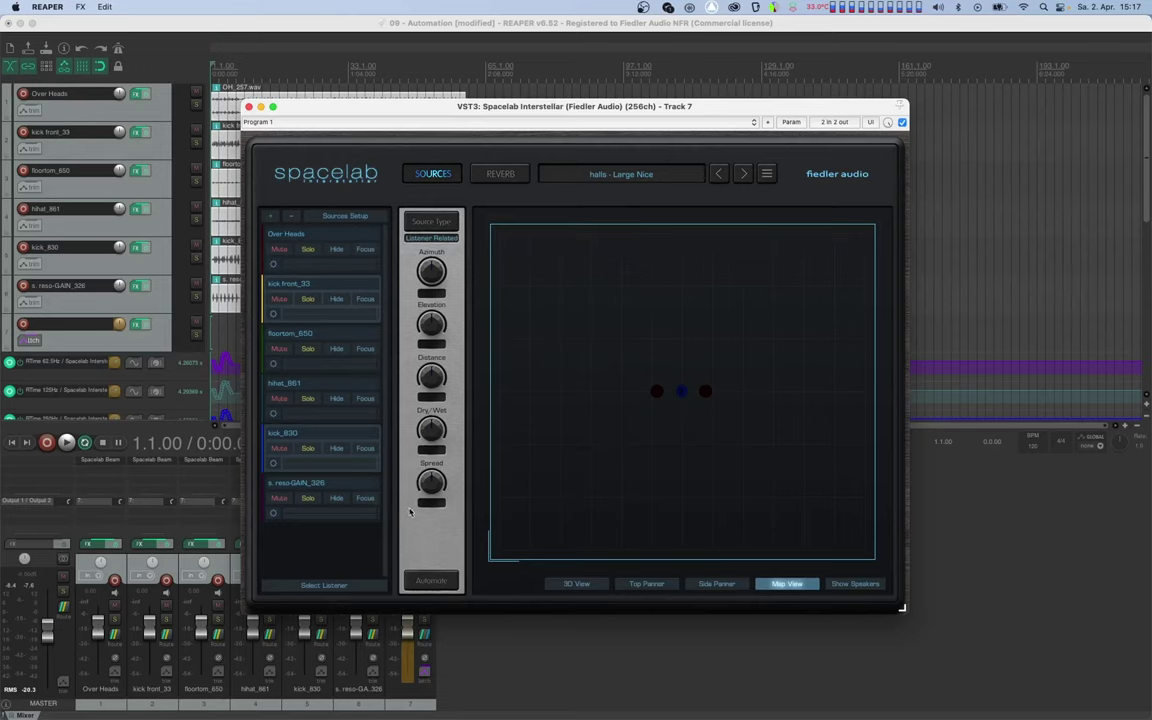
Move kick_830 below centre and kick front_33 above and right of centre in the map view, and play the project back
left_click(365, 464)
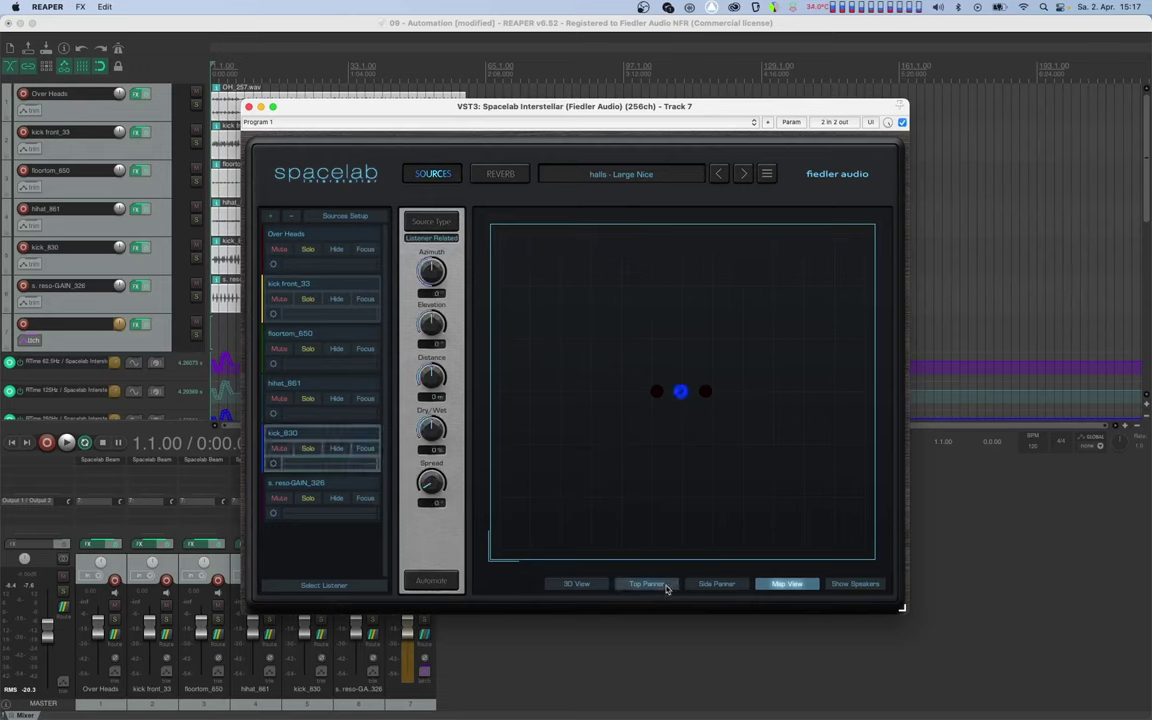
left_click_drag(681, 392, 676, 428)
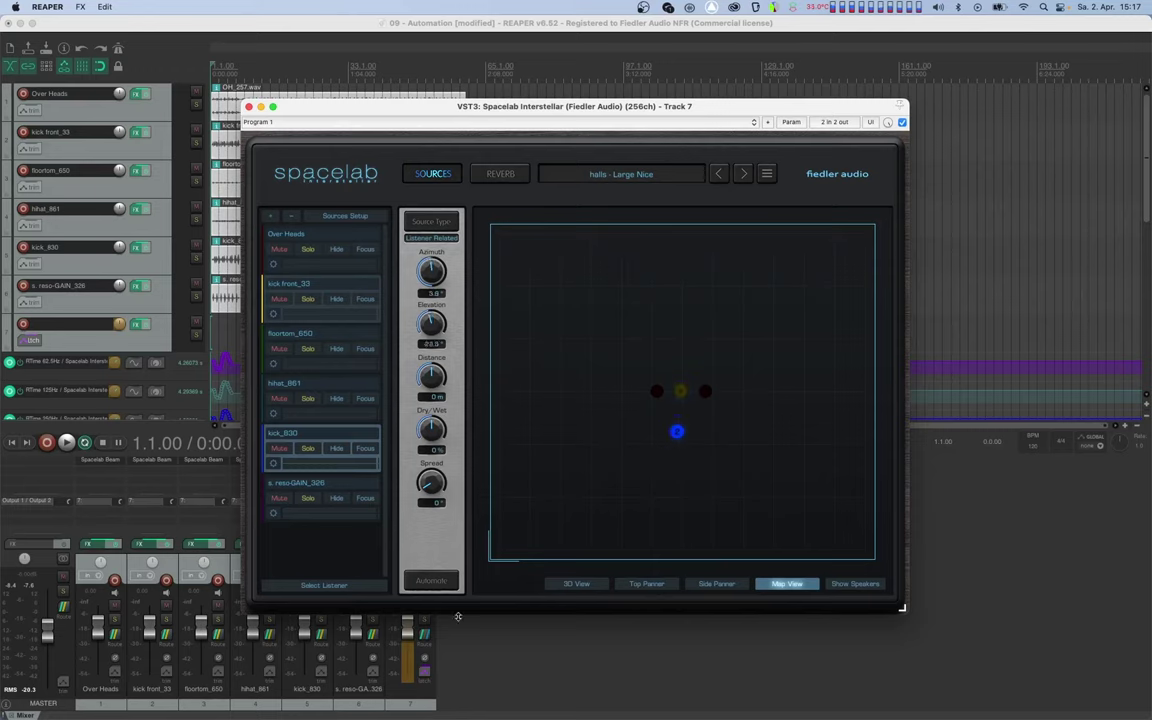
left_click(358, 321)
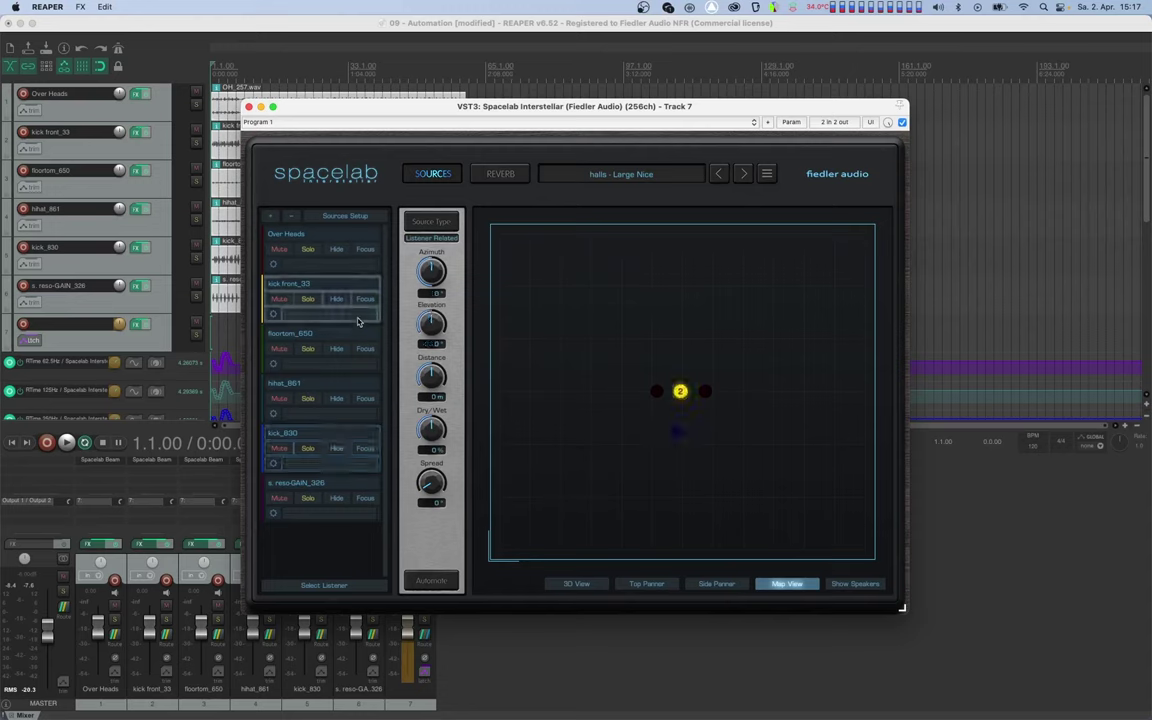
left_click_drag(681, 391, 702, 358)
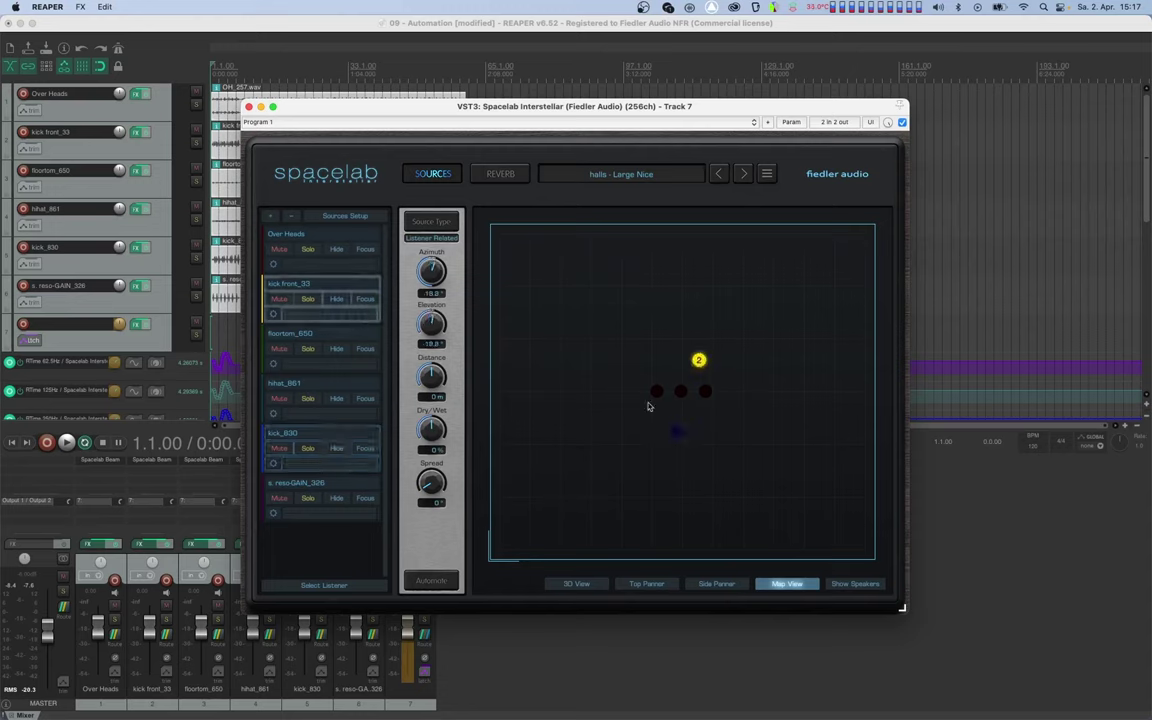
key("space")
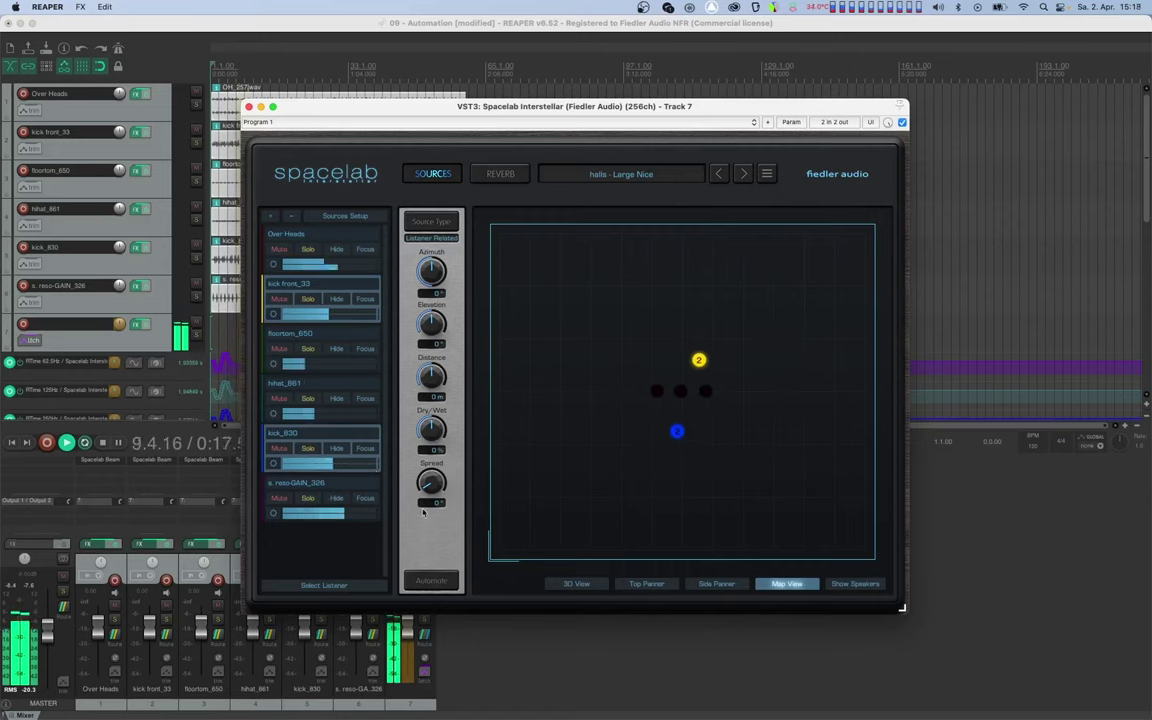
key("space")
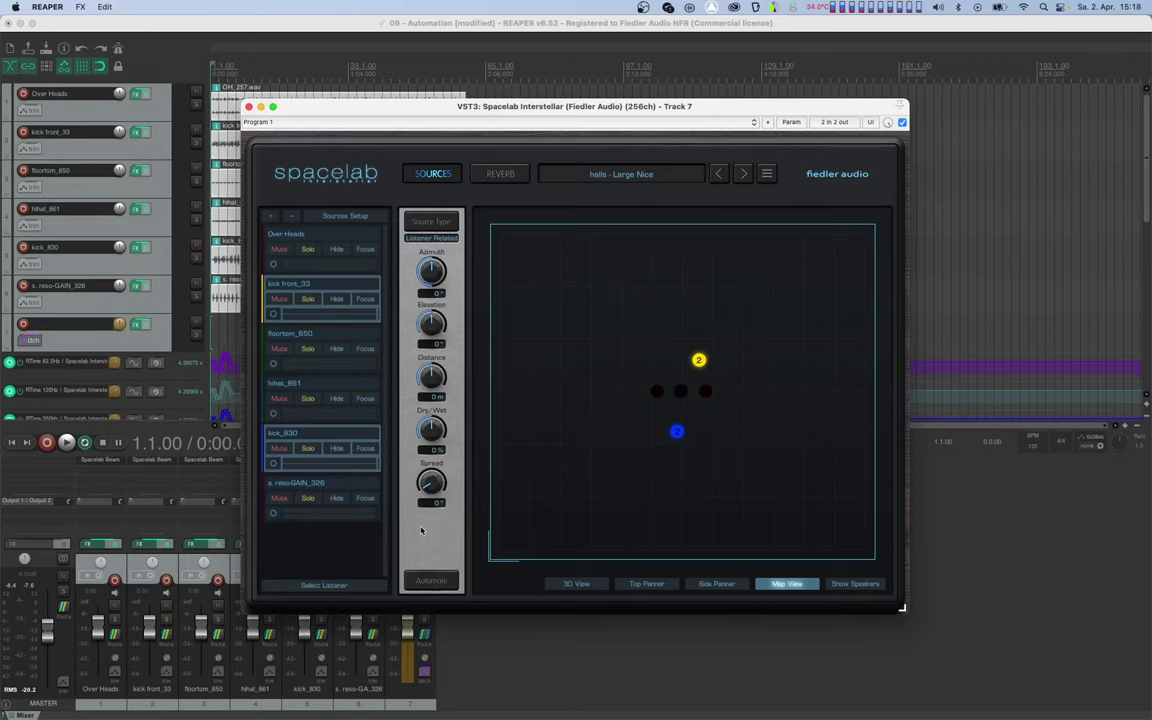
Move the room-related floortom_650 source into the rear-left corner of the top panner, at about X -6.6 m and Y -10.3 m
left_click(652, 586)
left_click(435, 223)
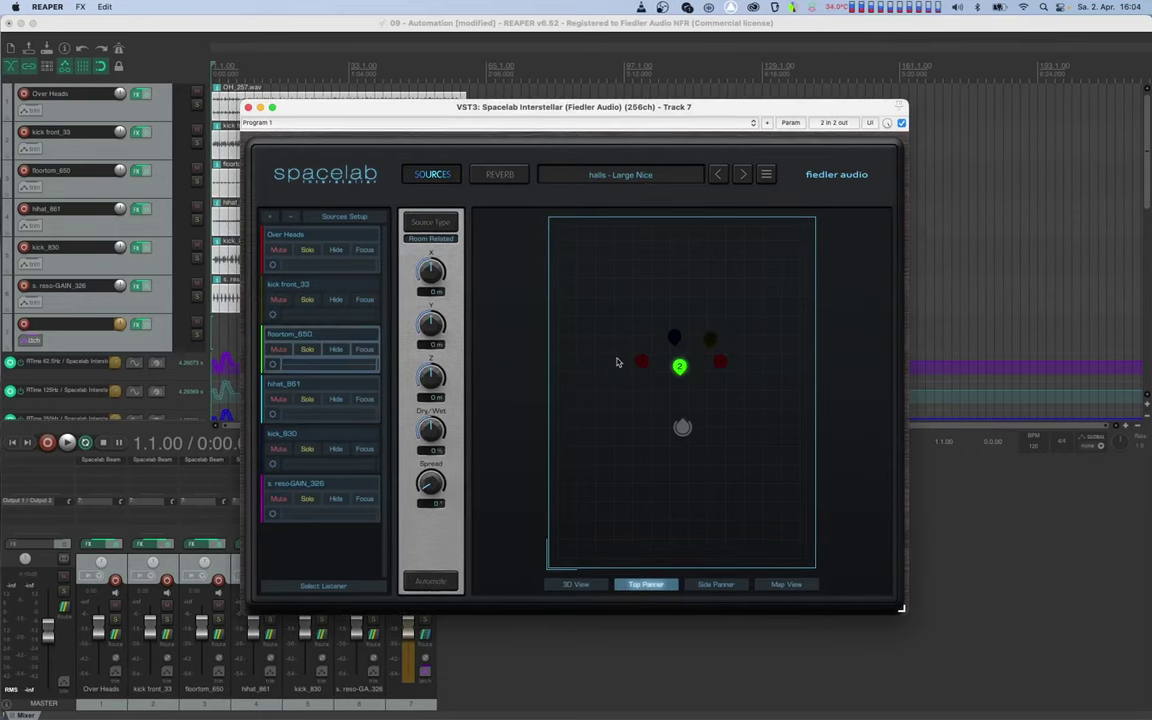
left_click_drag(679, 367, 539, 580)
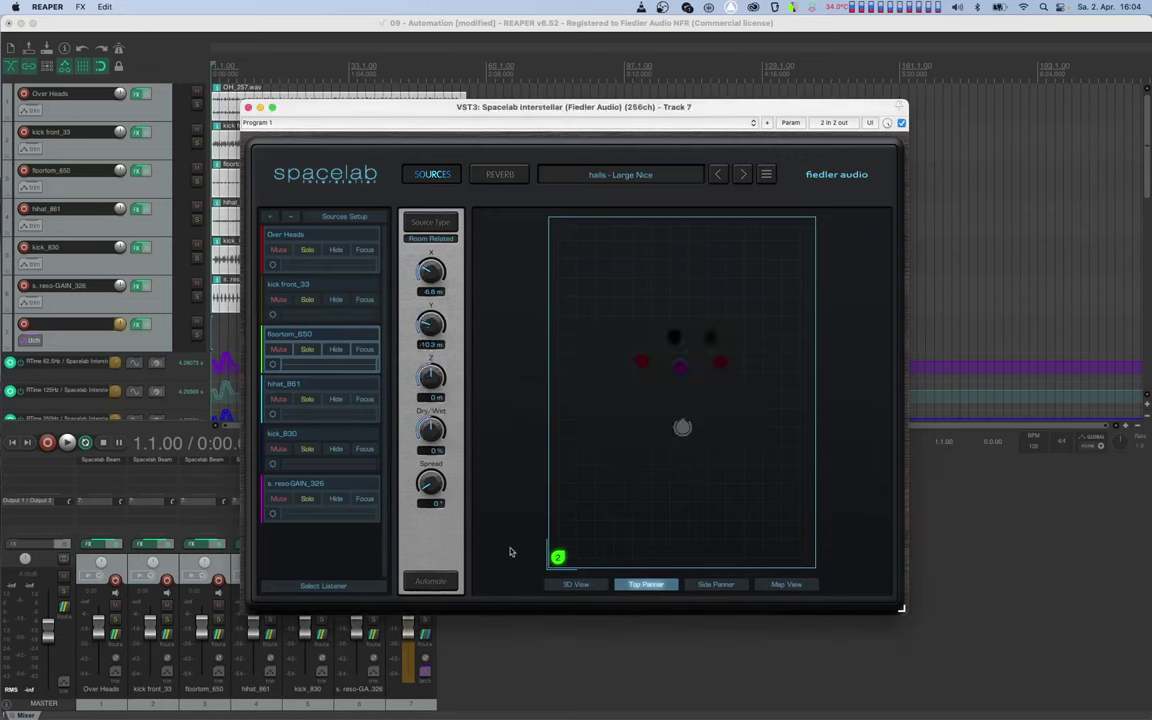
Switch the source controls to Automate with the L7 - Position [X, Y, Z] lane group
left_click(418, 584)
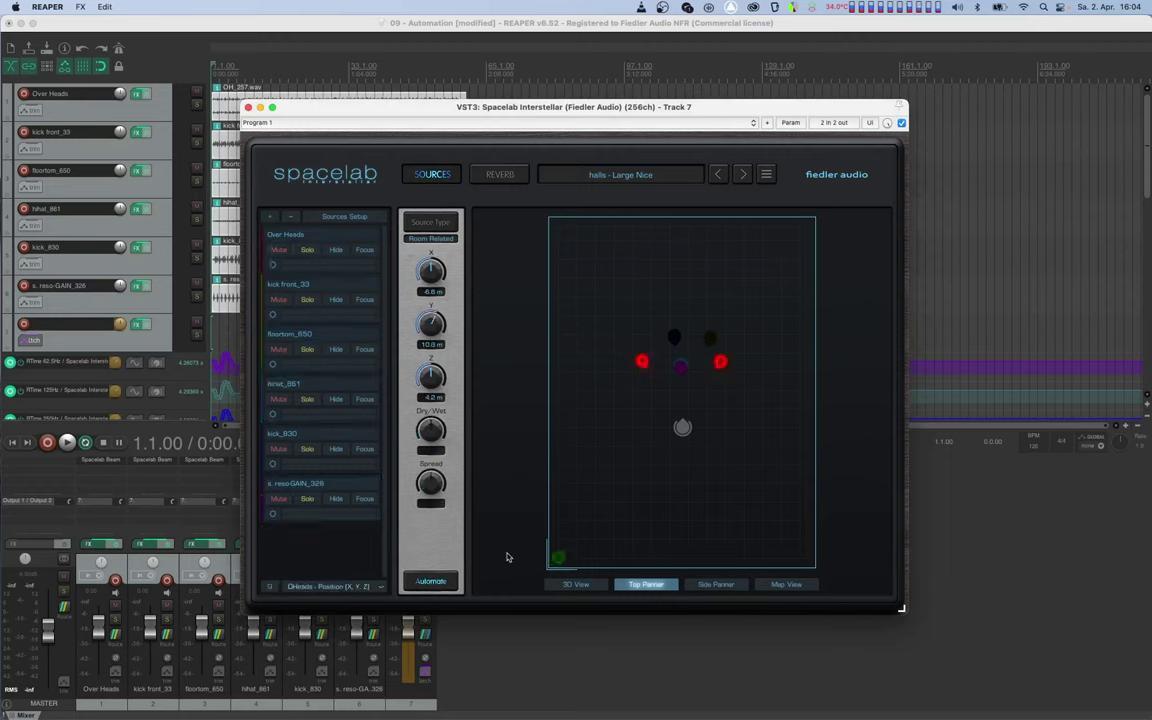
left_click(368, 587)
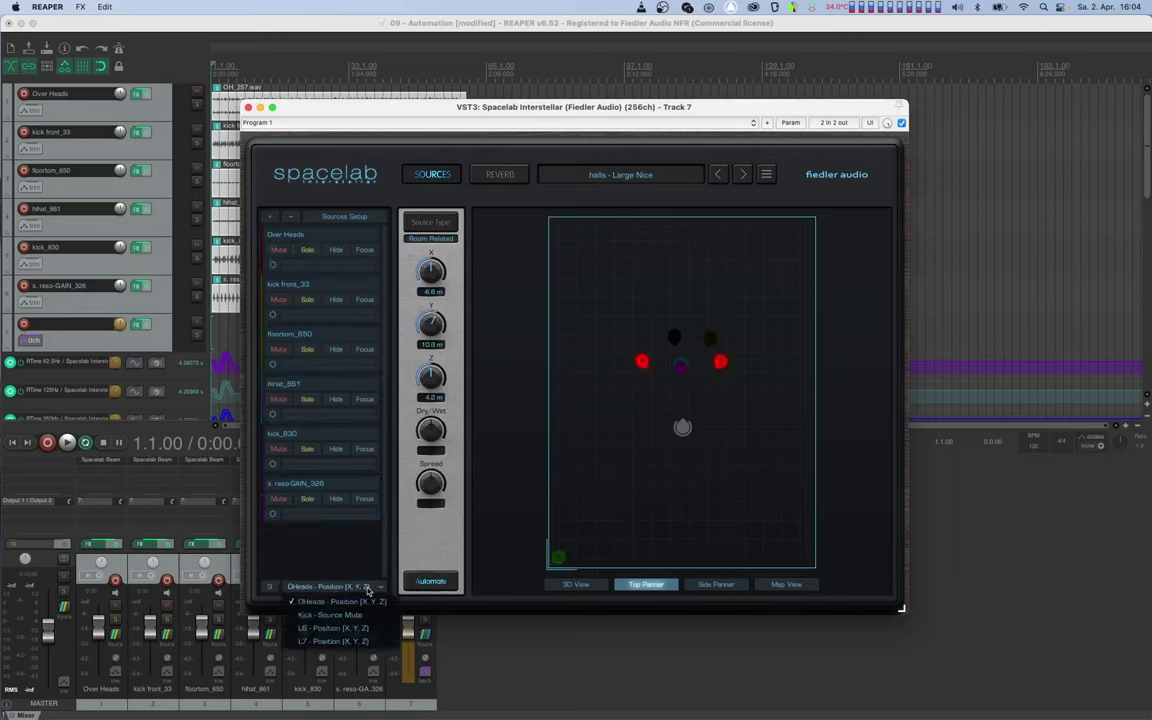
left_click(340, 641)
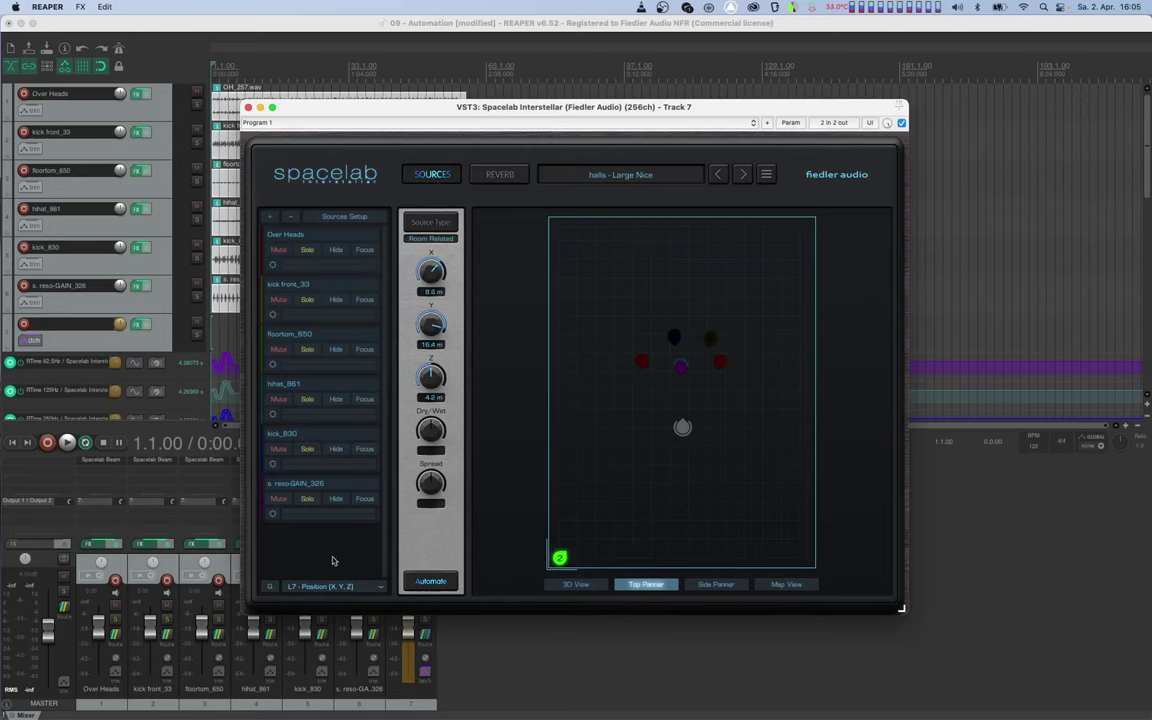
Set the L7 X and L7 Y automation values to 0, and place the lane group at about X 3.6 m, Y 6.1 m in the top panner
left_click(270, 585)
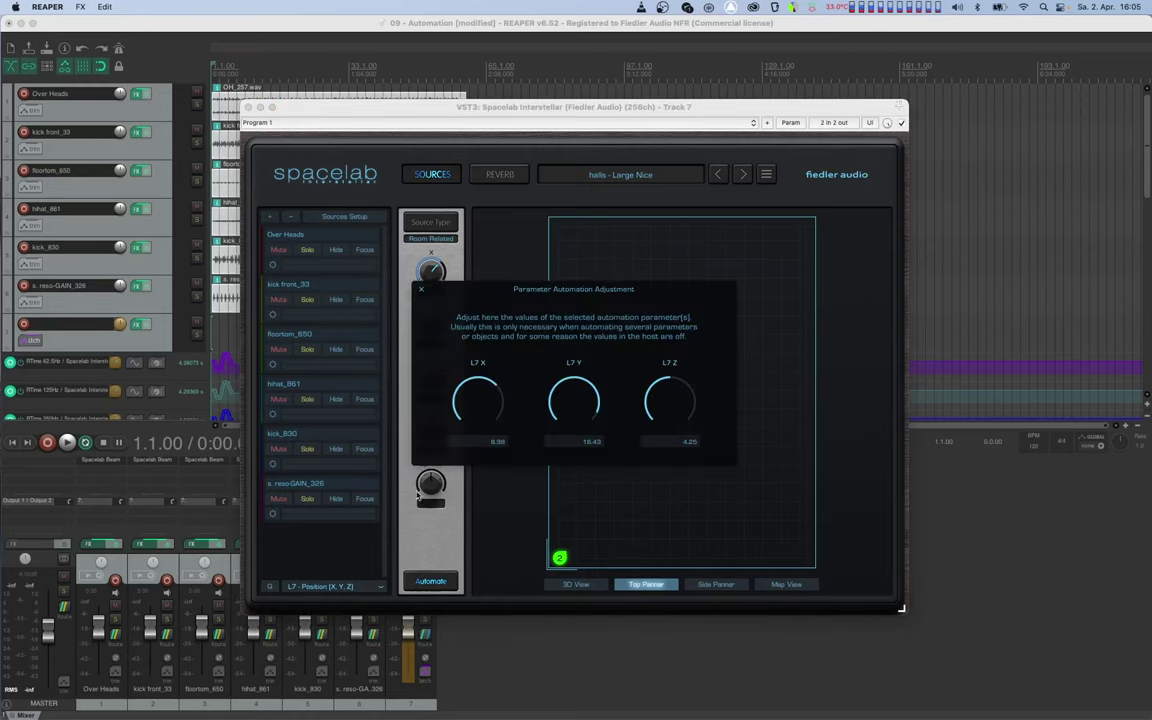
double_click(468, 403)
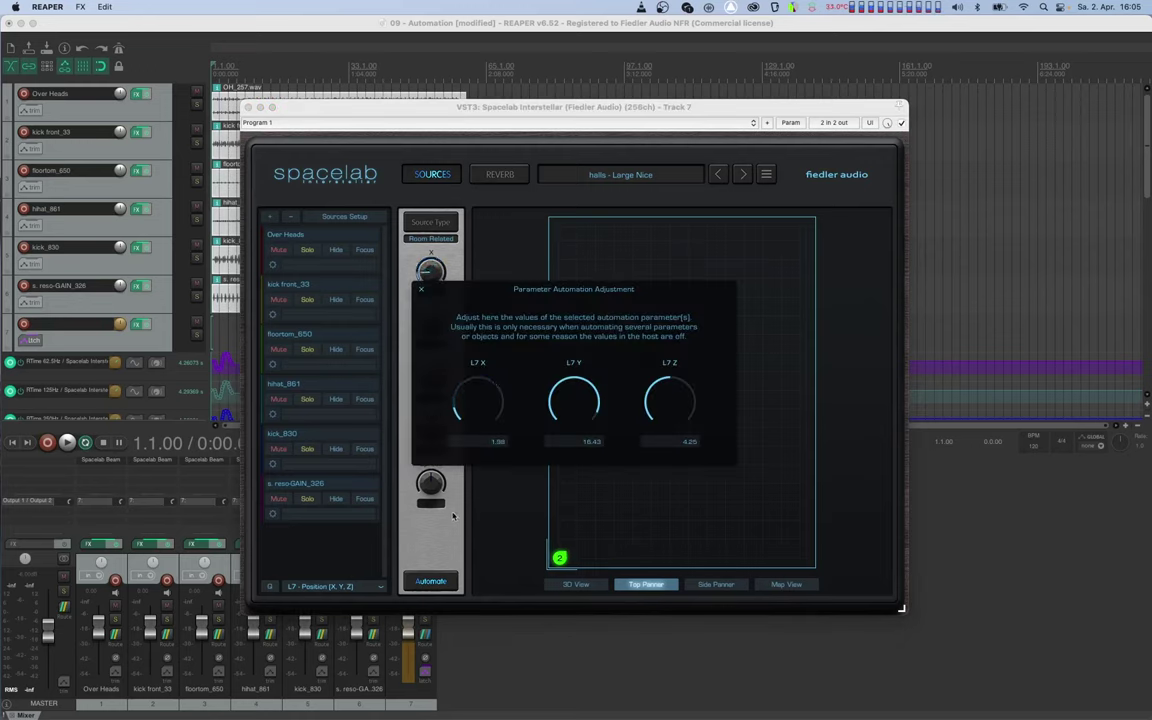
double_click(568, 401)
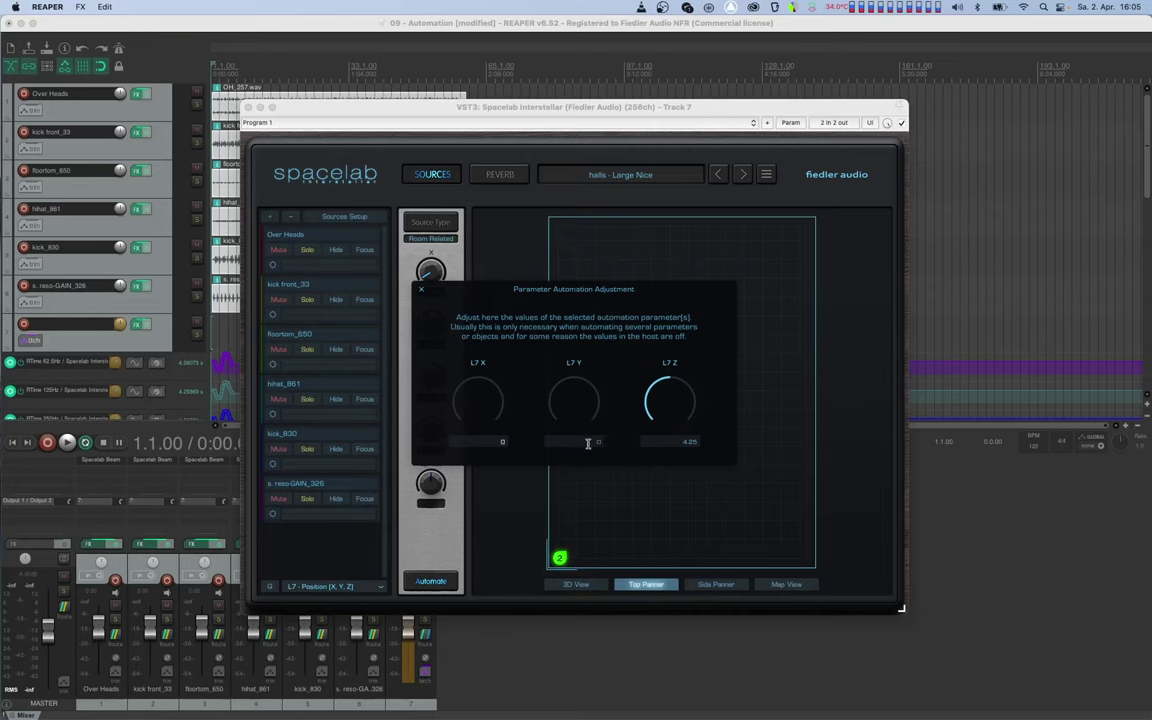
left_click(421, 289)
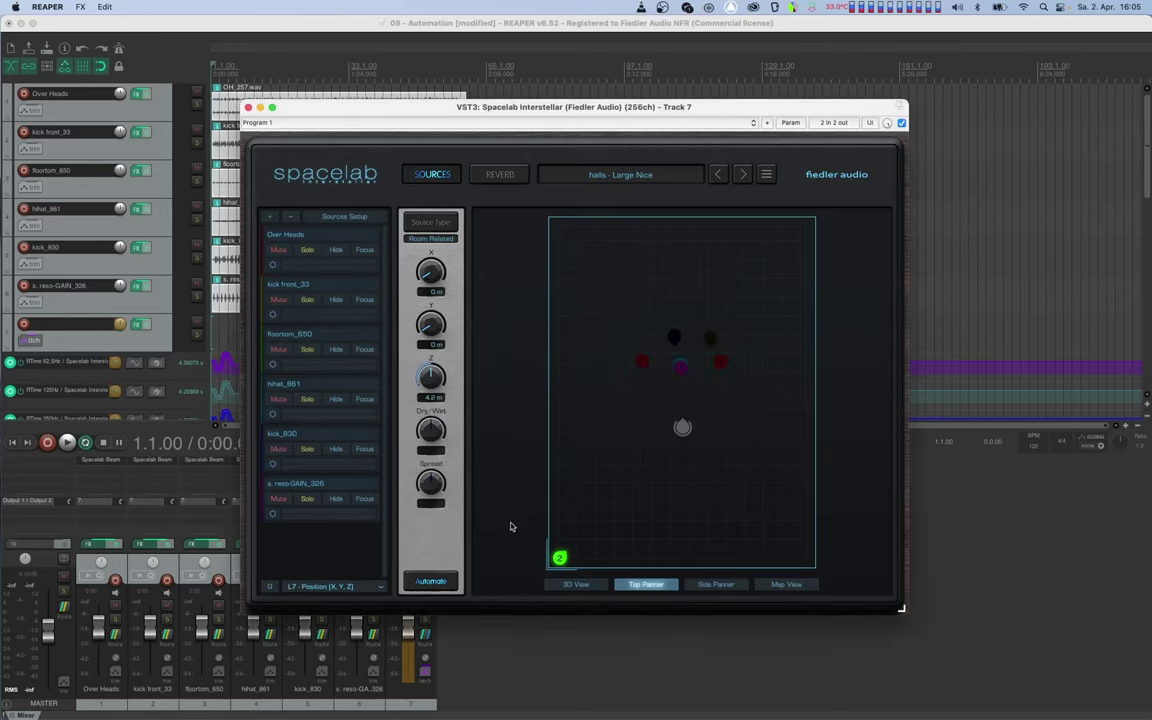
left_click_drag(561, 552, 777, 557)
left_click_drag(872, 527, 630, 408)
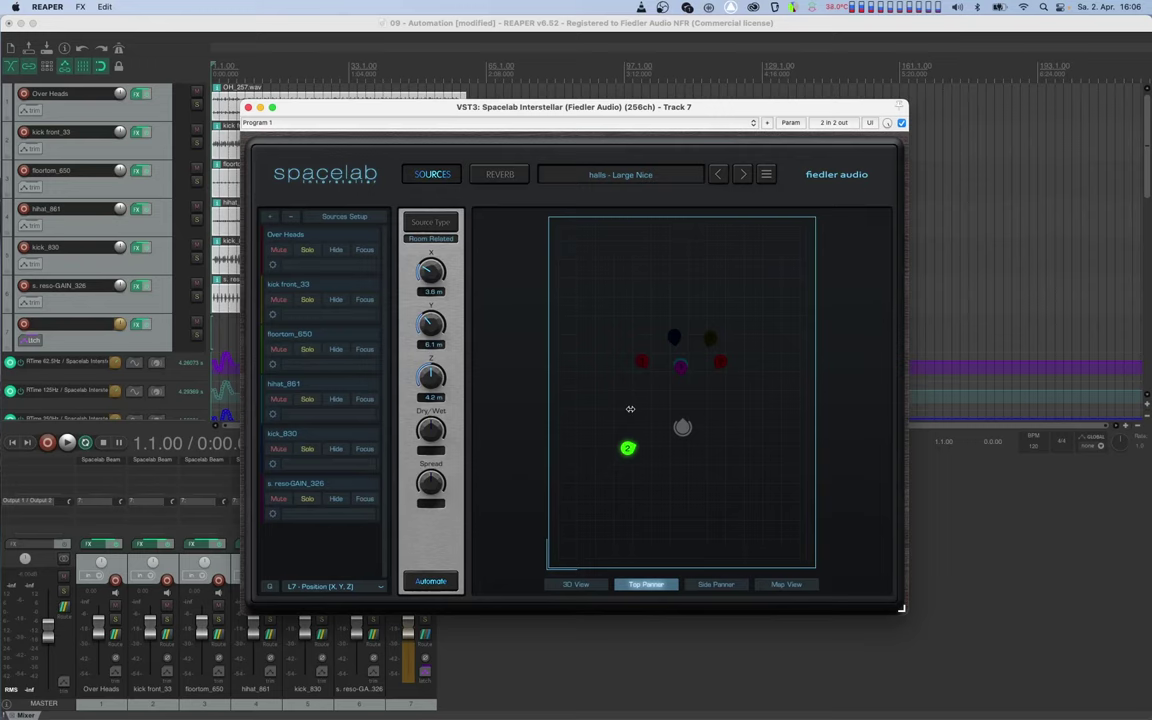
Activate the Kick mute envelope of track 7 as a visible, armed automation lane
left_click(35, 340)
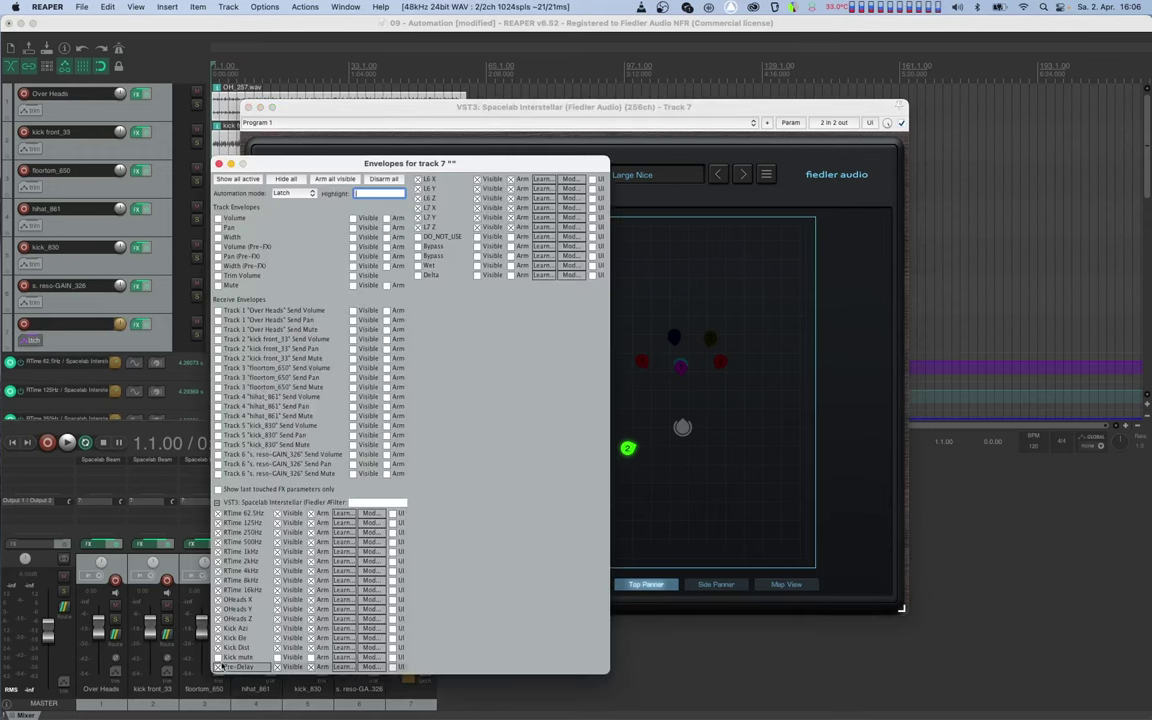
left_click(240, 184)
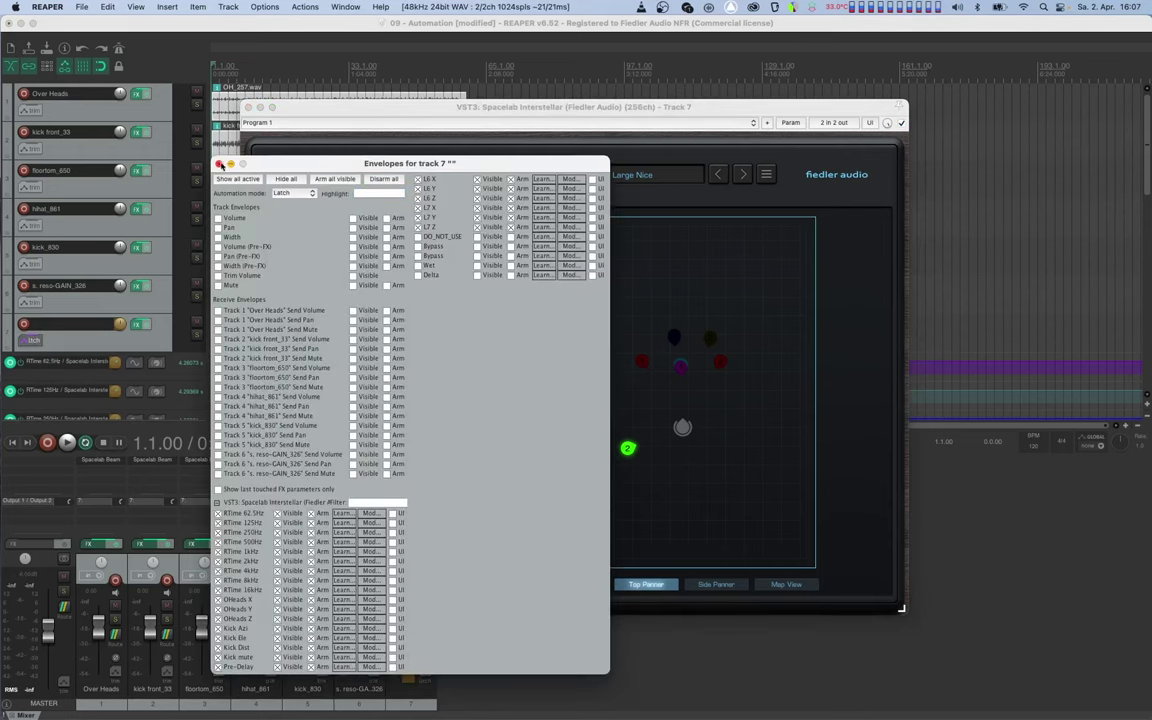
left_click(219, 163)
Draw a dip at the start of the Kick mute envelope and play back the mute automation
scroll(170, 224, "down", 10)
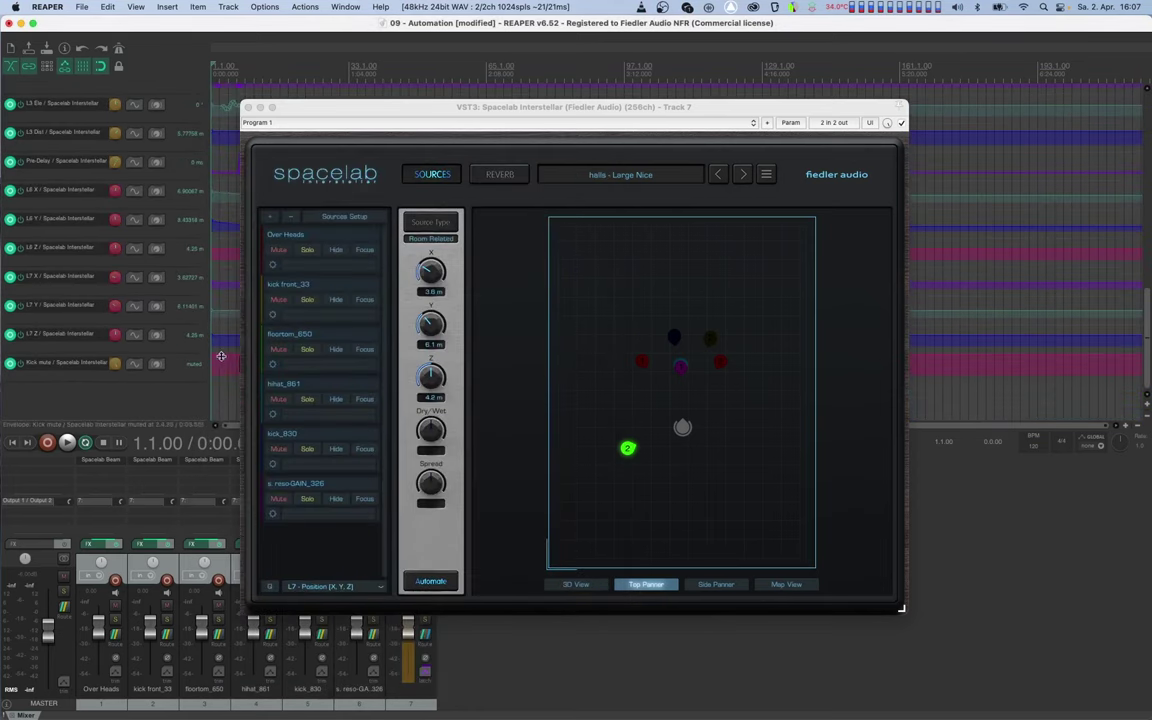
mouse_move(221, 355)
left_mouse_down()
mouse_move(243, 370)
mouse_move(242, 240)
mouse_move(225, 318)
left_mouse_up()
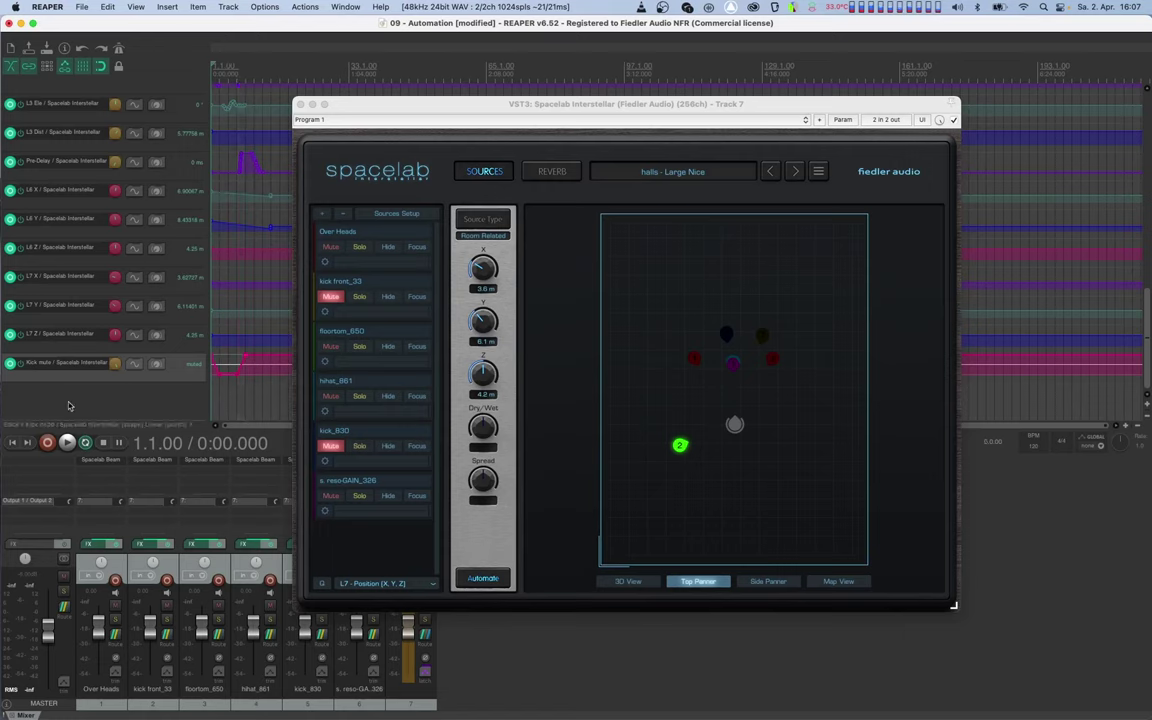
key("space")
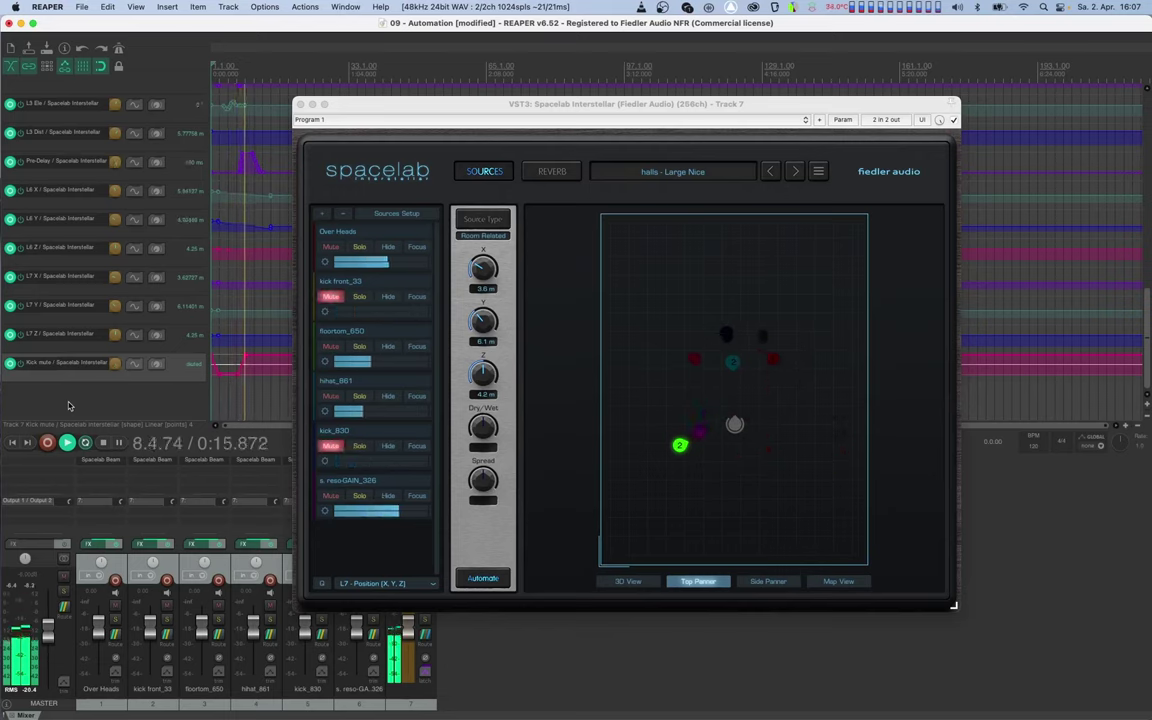
key("space")
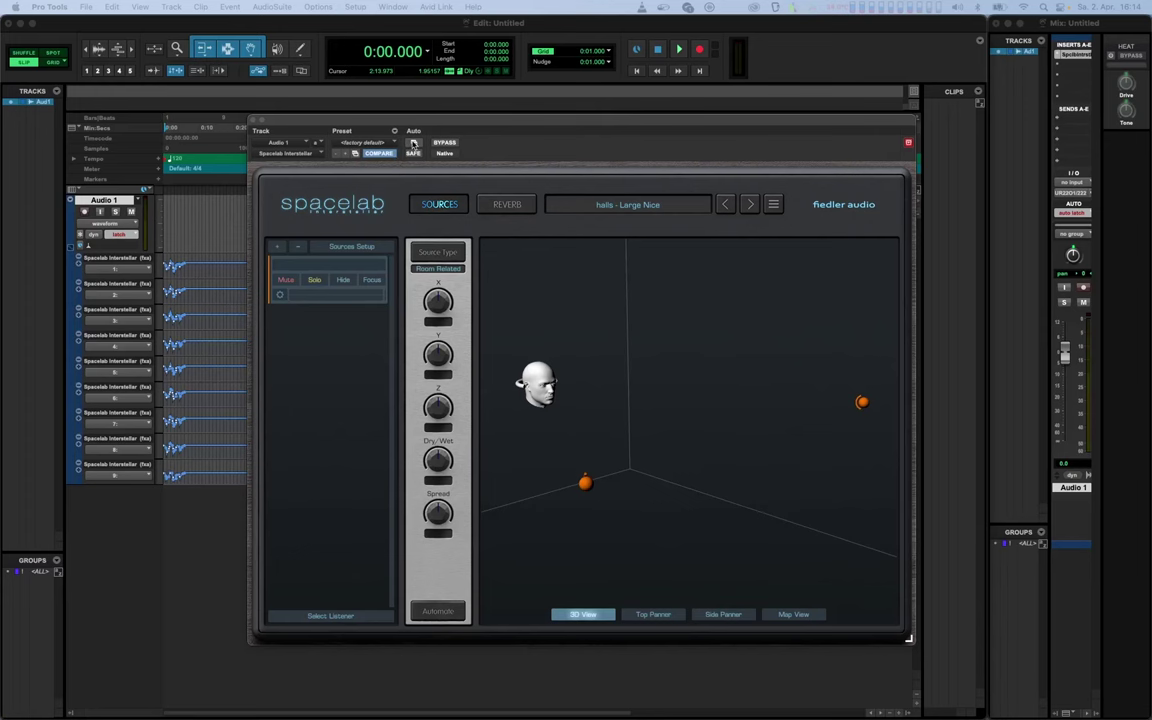
Switch to Pro Tools, review the automated Spacelab Interstellar parameters, and play back the reverb time automation on the reverb page
left_click(437, 611)
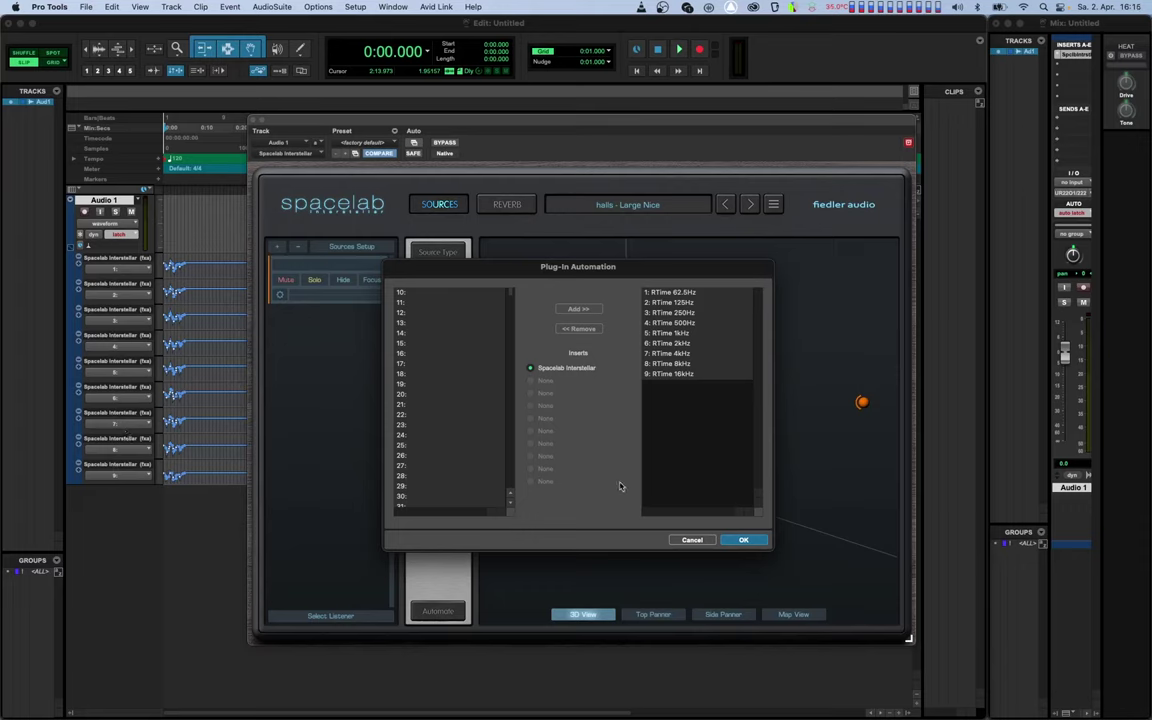
left_click(740, 540)
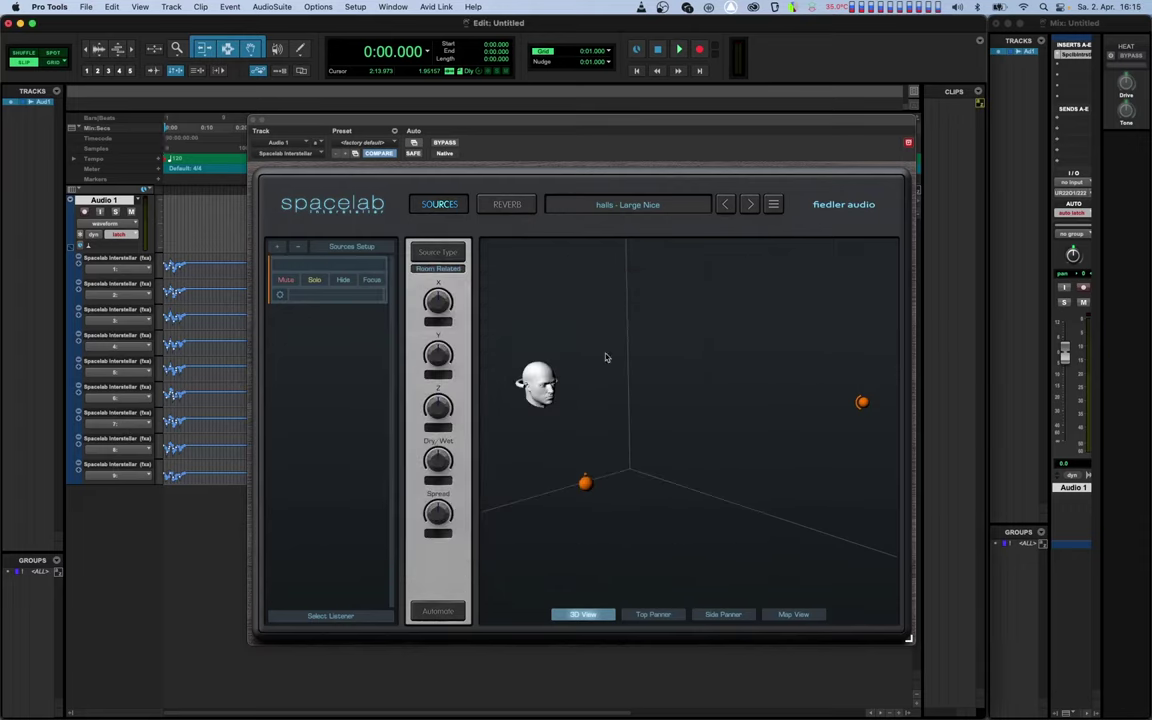
left_click(517, 206)
key("space")
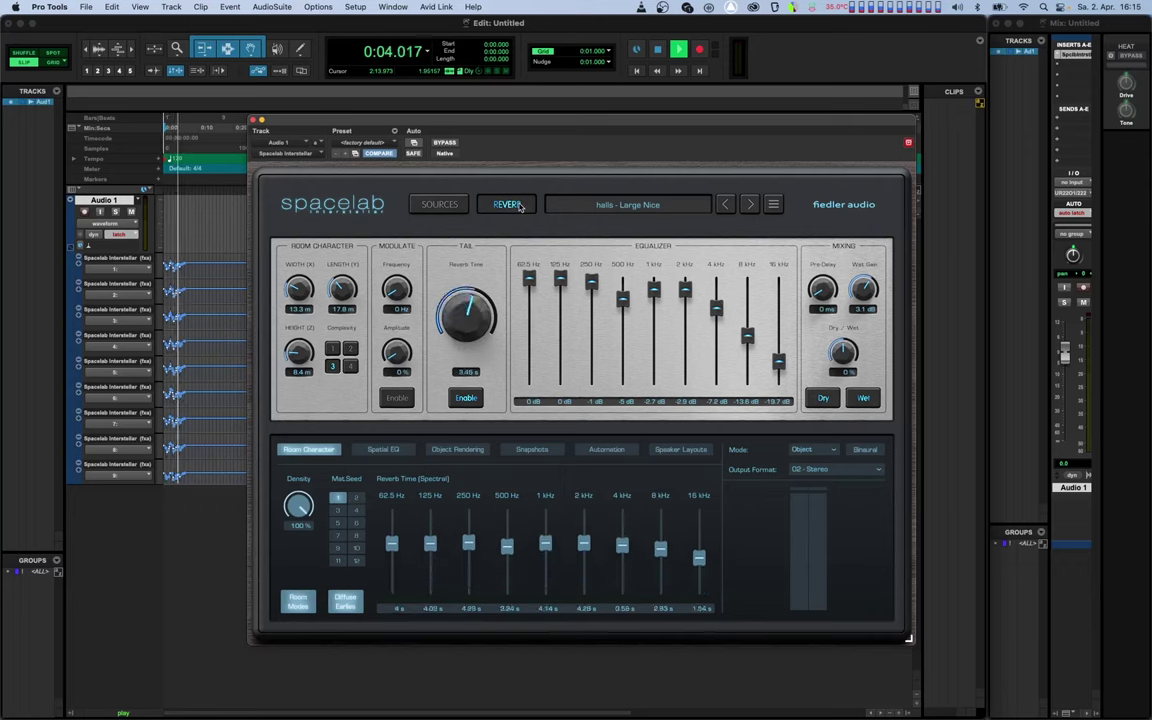
key("space")
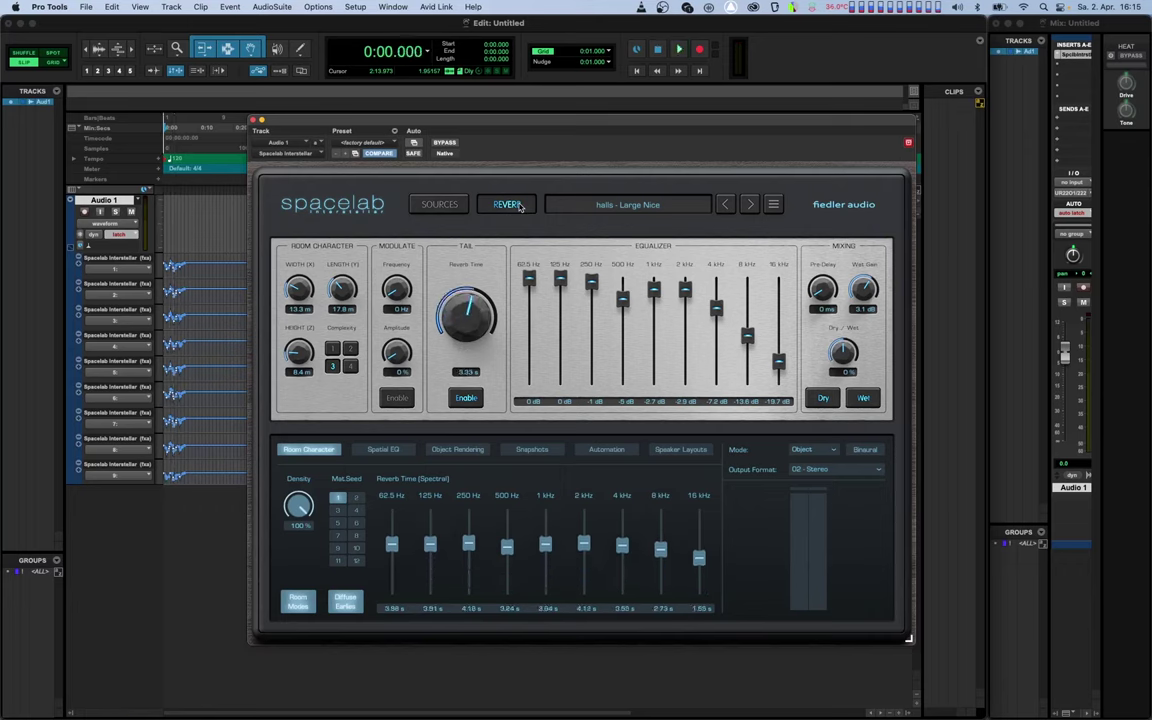